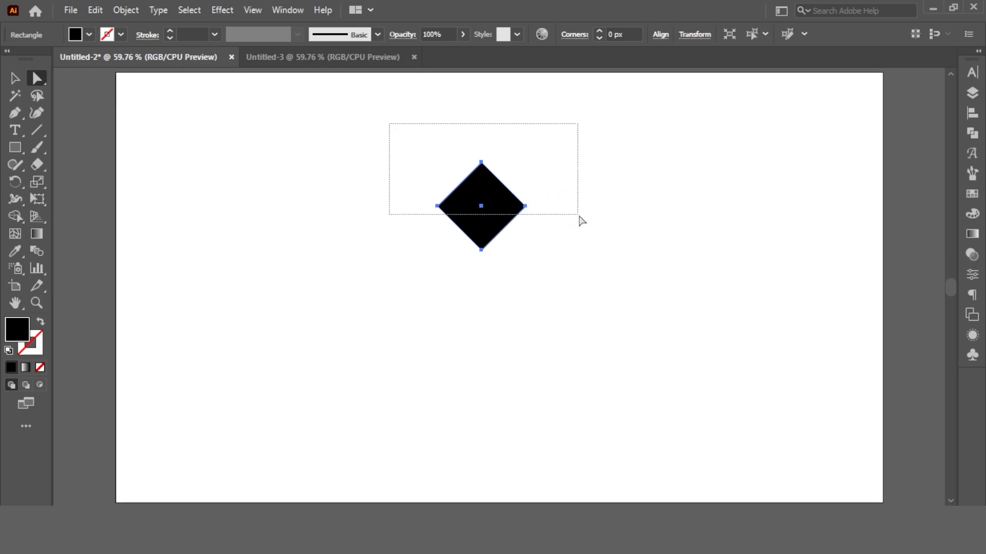
# Turn the diamond into a four-pointed star by giving its corners the inverted corner style with a 51.8072 px radius.
pyautogui.moveTo(482, 178); pyautogui.dragTo(480, 246)
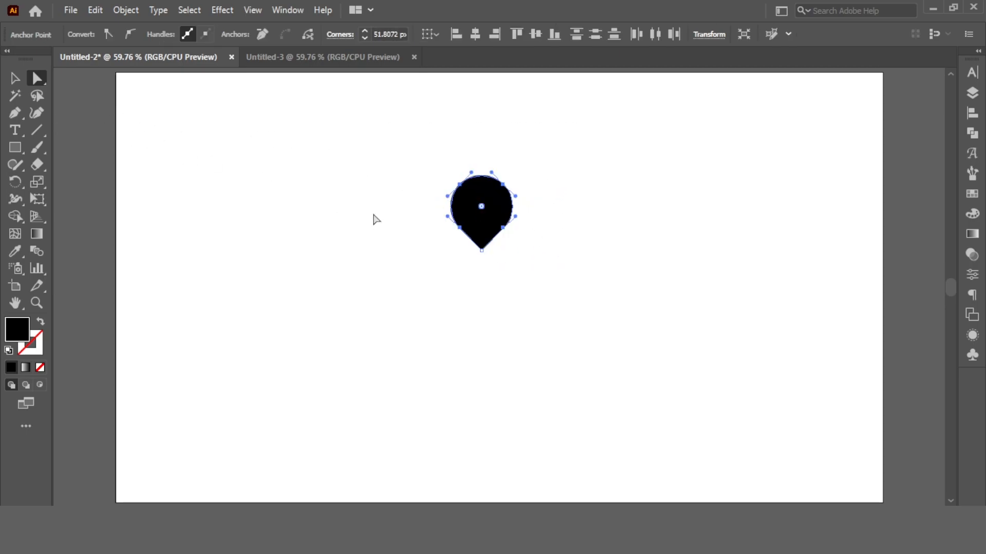
pyautogui.click(545, 293)
pyautogui.click(485, 246)
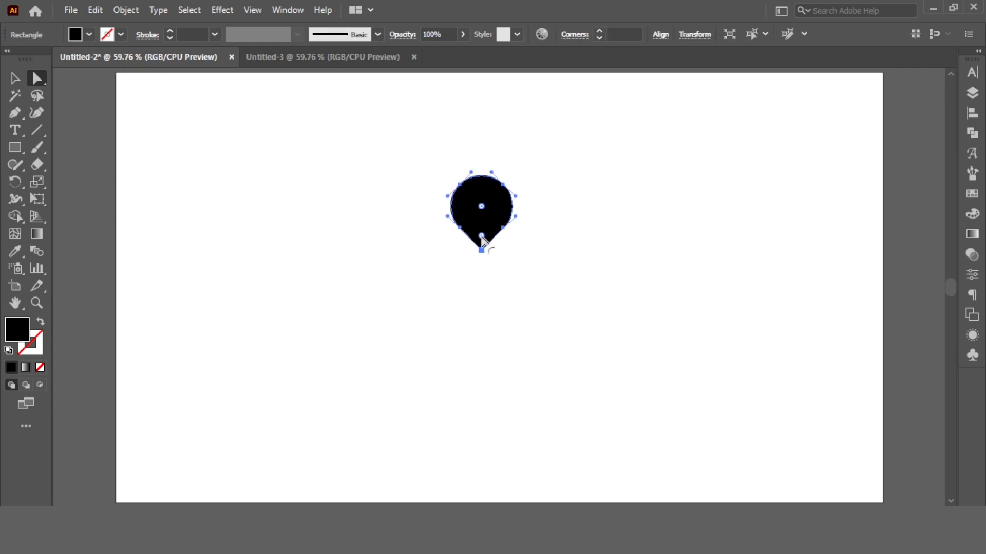
pyautogui.doubleClick(482, 237)
pyautogui.click(245, 358)
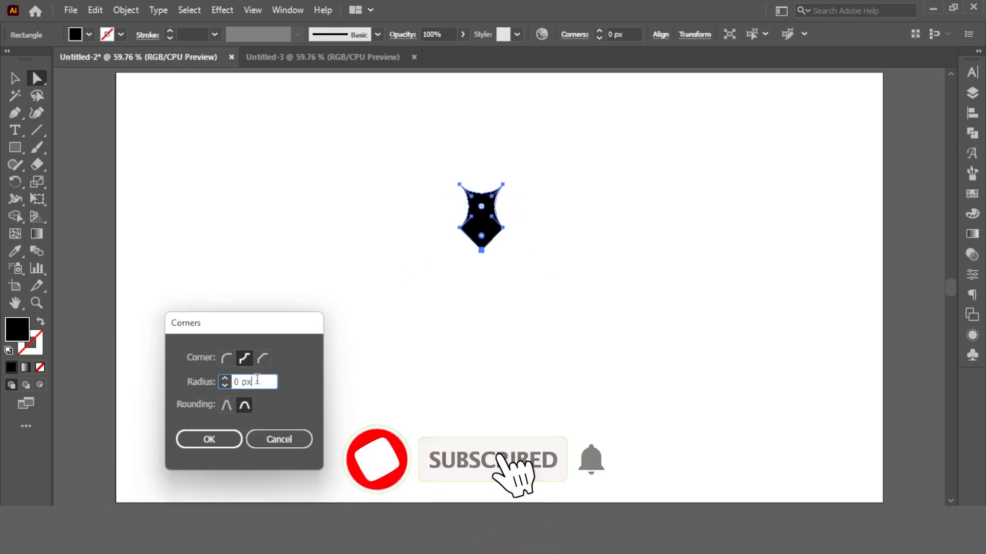
pyautogui.scroll(8, 256, 381)
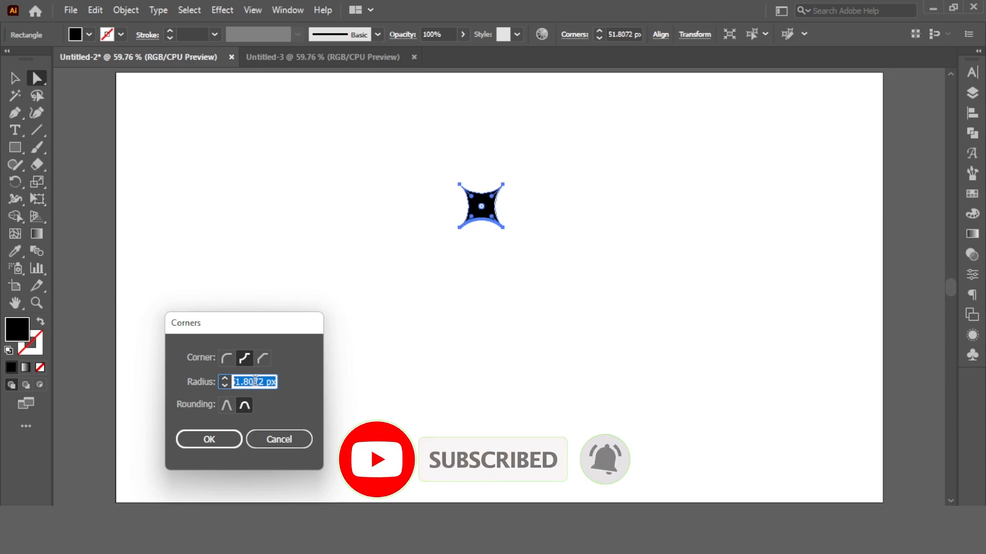
pyautogui.press('Return')
# Select the star and expand it into a plain path.
pyautogui.click(14, 78)
pyautogui.click(336, 144)
pyautogui.click(482, 211)
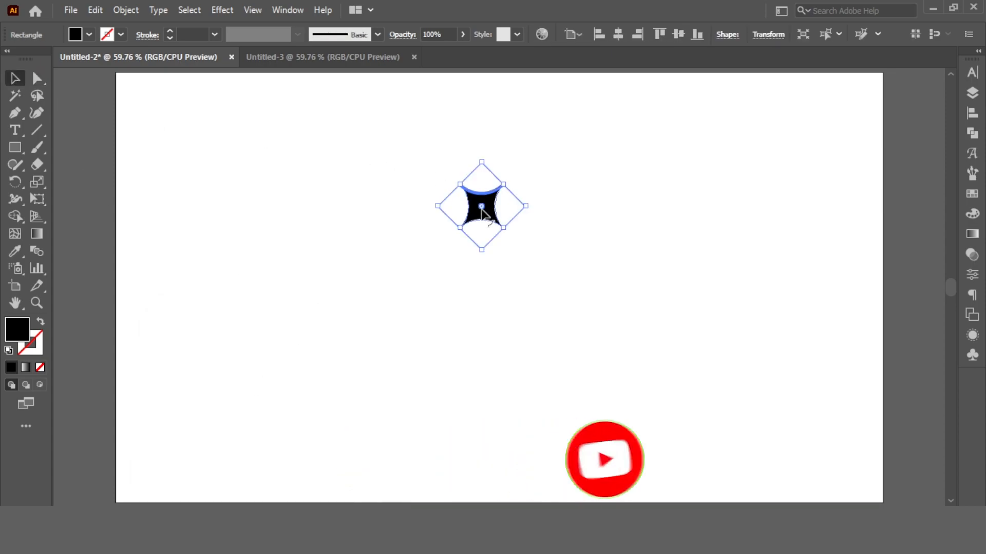
pyautogui.click(126, 9)
pyautogui.click(195, 177)
pyautogui.click(272, 308)
# Duplicate the star straight below it, about 280 px lower, and select both stars.
pyautogui.click(484, 210)
pyautogui.moveTo(511, 235); pyautogui.dragTo(477, 398)
pyautogui.click(488, 222)
pyautogui.click(562, 224)
pyautogui.moveTo(484, 156); pyautogui.dragTo(484, 417)
pyautogui.keyDown('shift'); pyautogui.click(488, 154); pyautogui.keyUp('shift')
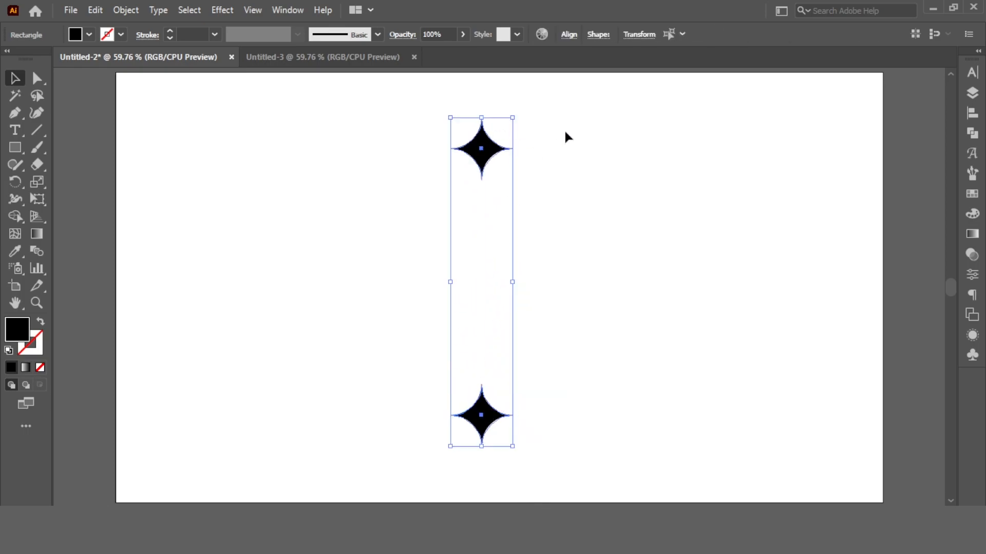
pyautogui.click(971, 112)
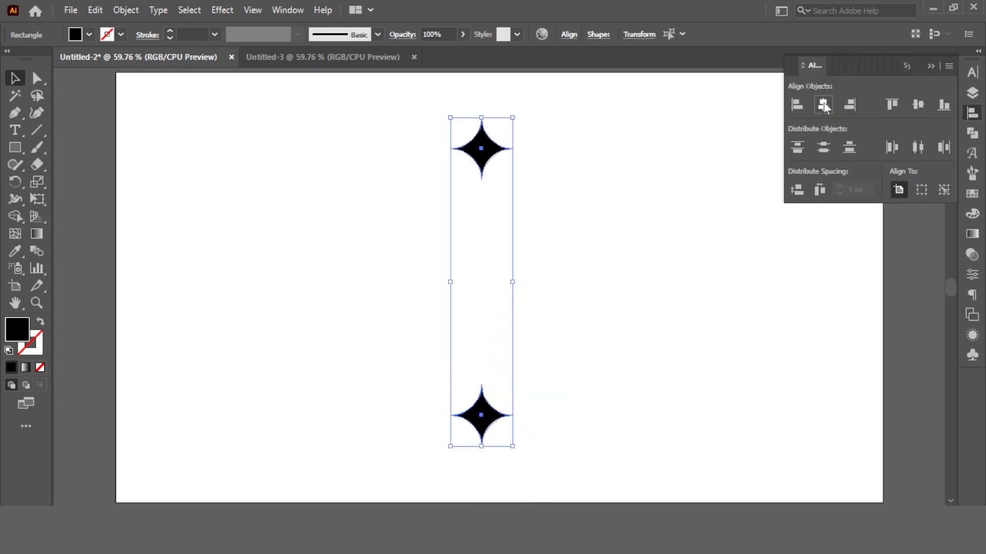
pyautogui.hotkey('ctrl', 'g')
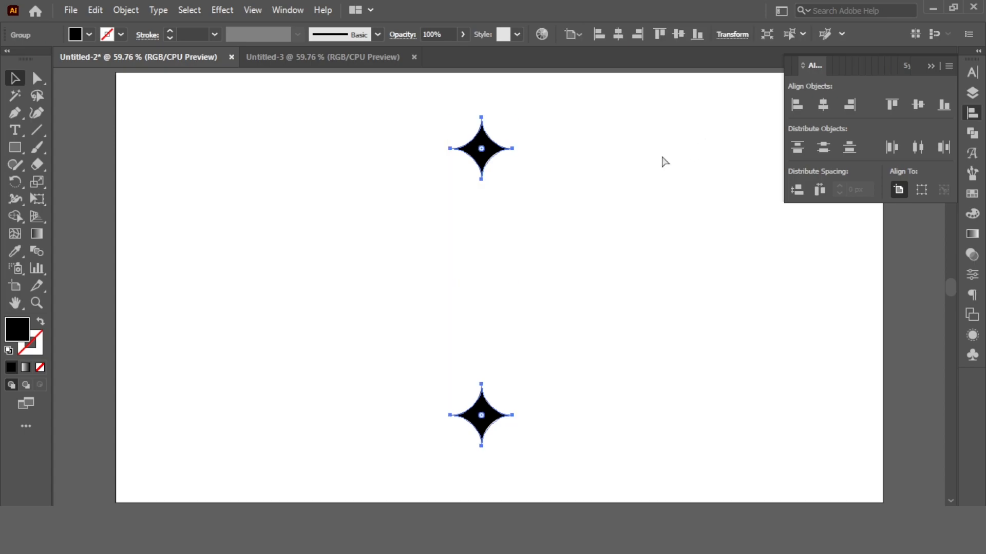
pyautogui.hotkey('ctrl', 'z')
# Select both stars and group them.
pyautogui.click(534, 128)
pyautogui.click(488, 148)
pyautogui.keyDown('shift'); pyautogui.click(445, 414); pyautogui.keyUp('shift')
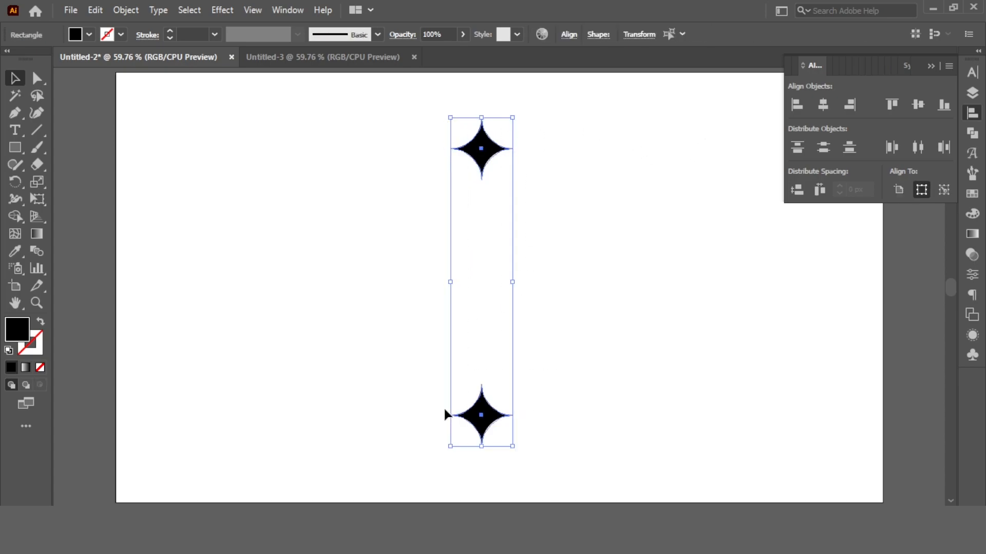
pyautogui.click(126, 10)
pyautogui.click(176, 75)
pyautogui.click(616, 165)
pyautogui.click(478, 154)
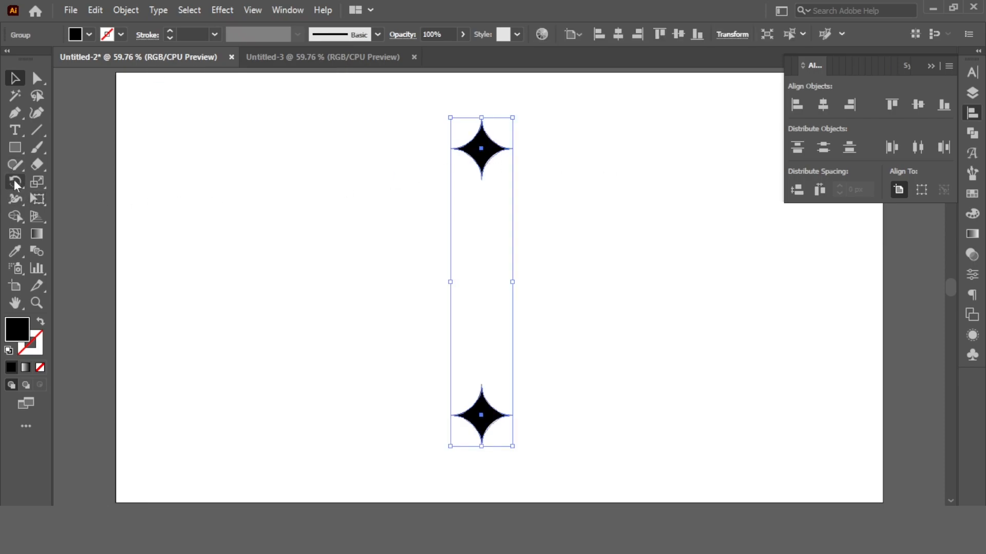
# Rotate a 45° copy of the star pair around its midpoint and repeat it until eight stars form a ring.
pyautogui.click(17, 184)
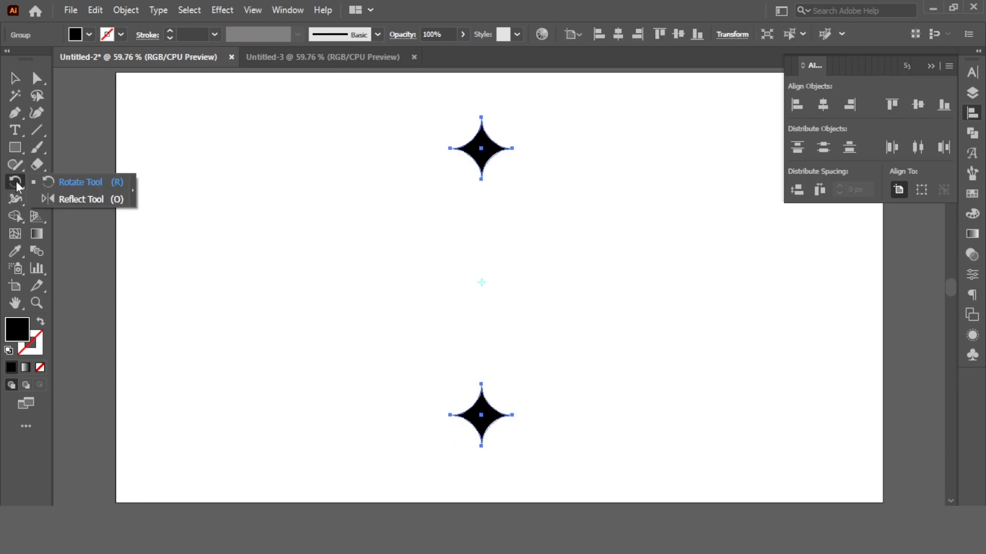
pyautogui.click(72, 182)
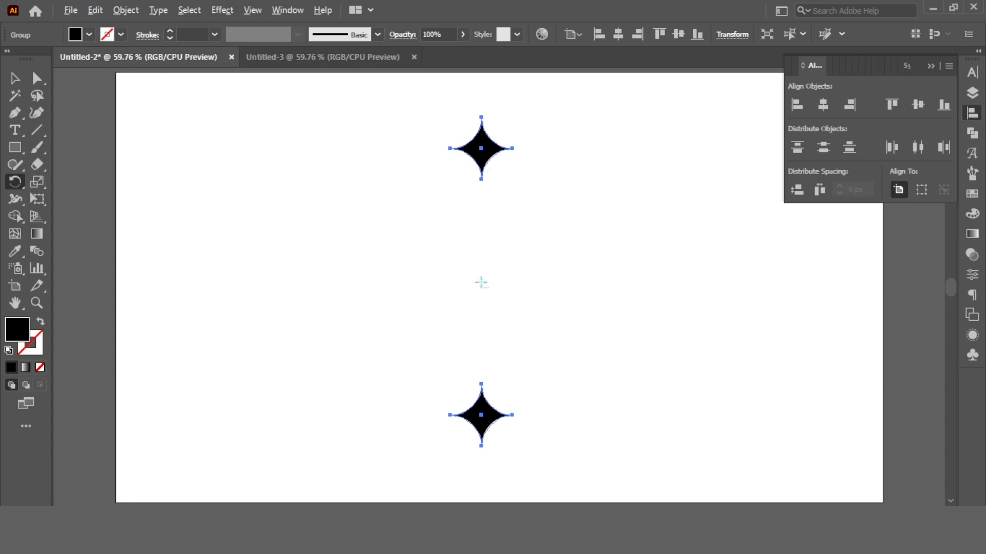
pyautogui.keyDown('alt'); pyautogui.click(481, 282); pyautogui.keyUp('alt')
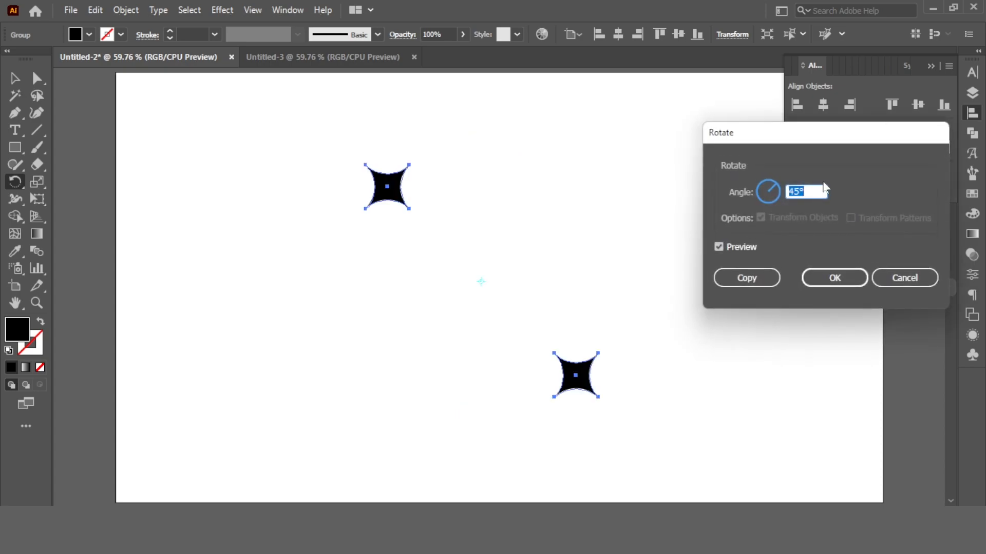
pyautogui.click(769, 275)
pyautogui.hotkey('ctrl', 'd')
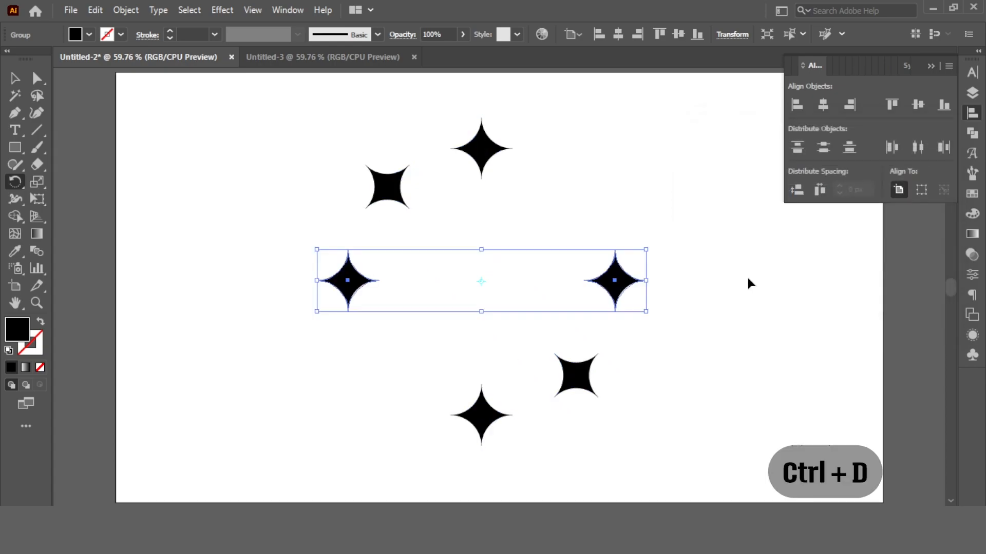
pyautogui.hotkey('ctrl', 'd')
pyautogui.press('v')
pyautogui.click(288, 147)
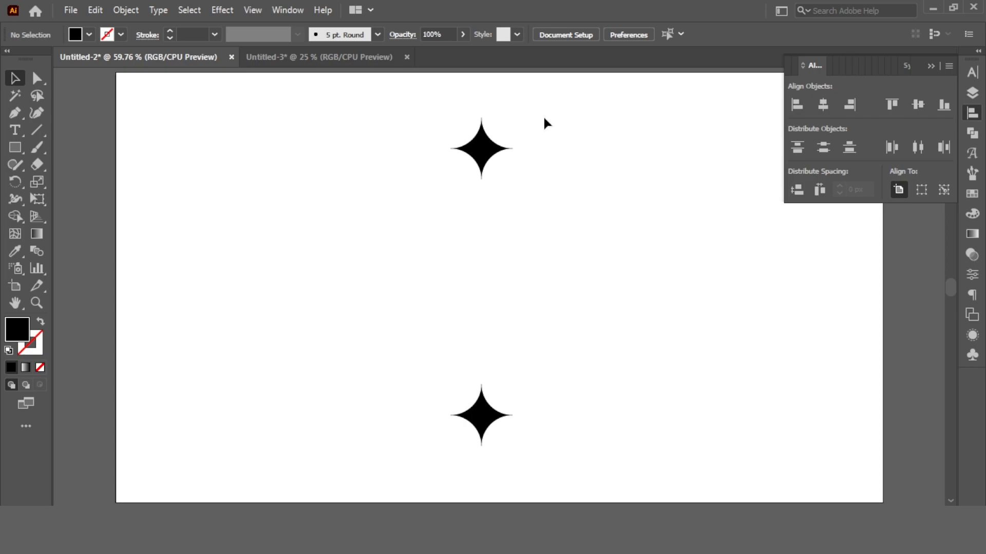
# Select the star pair and apply a Radial Repeat to it.
pyautogui.moveTo(543, 115); pyautogui.dragTo(439, 449)
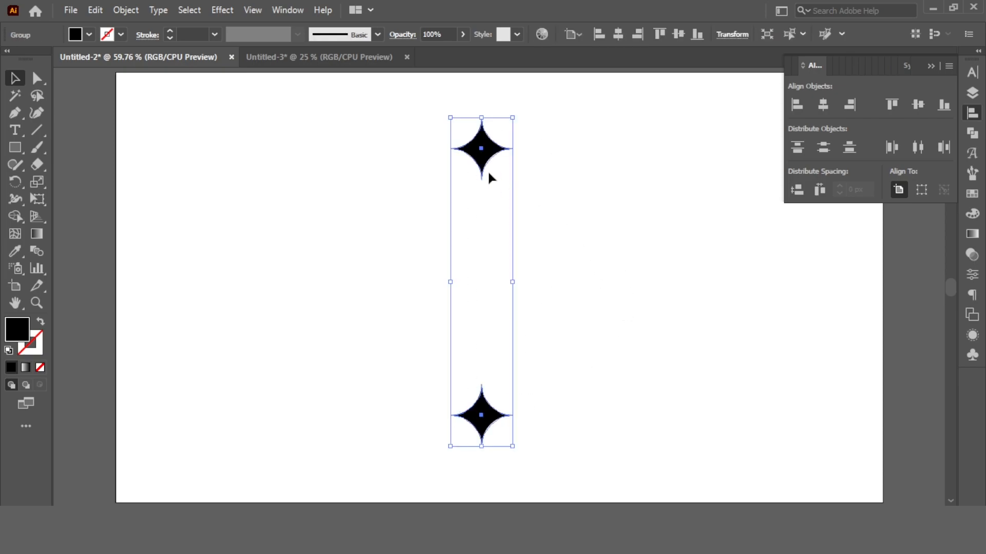
pyautogui.click(126, 10)
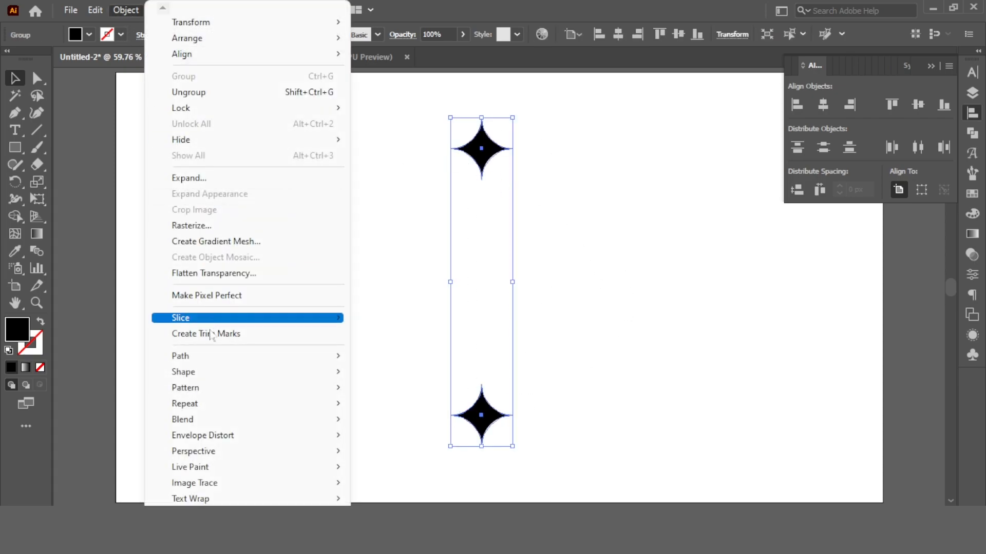
pyautogui.moveTo(198, 404)
pyautogui.click(358, 409)
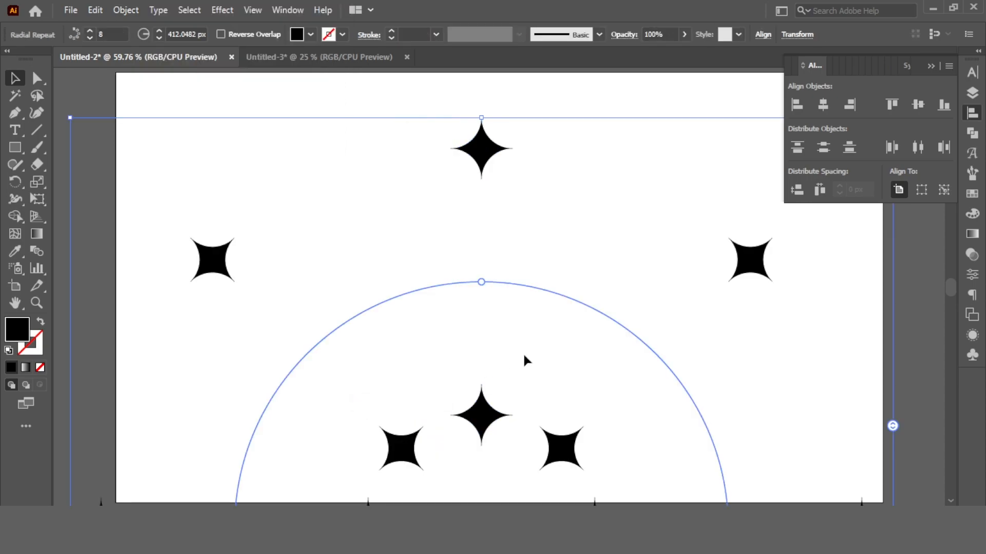
# Set the radial repeat's radius to 190 px.
pyautogui.click(927, 106)
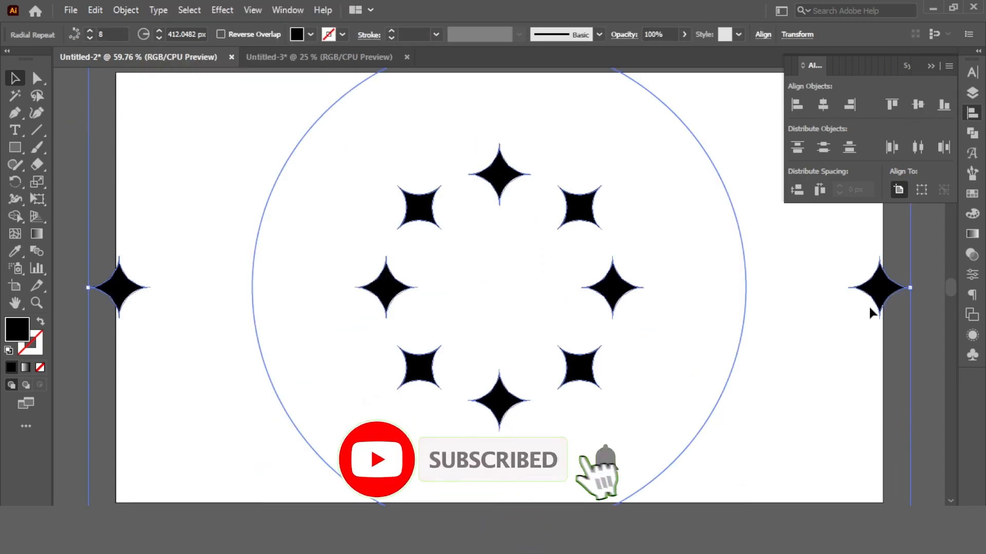
pyautogui.moveTo(912, 288); pyautogui.dragTo(660, 326)
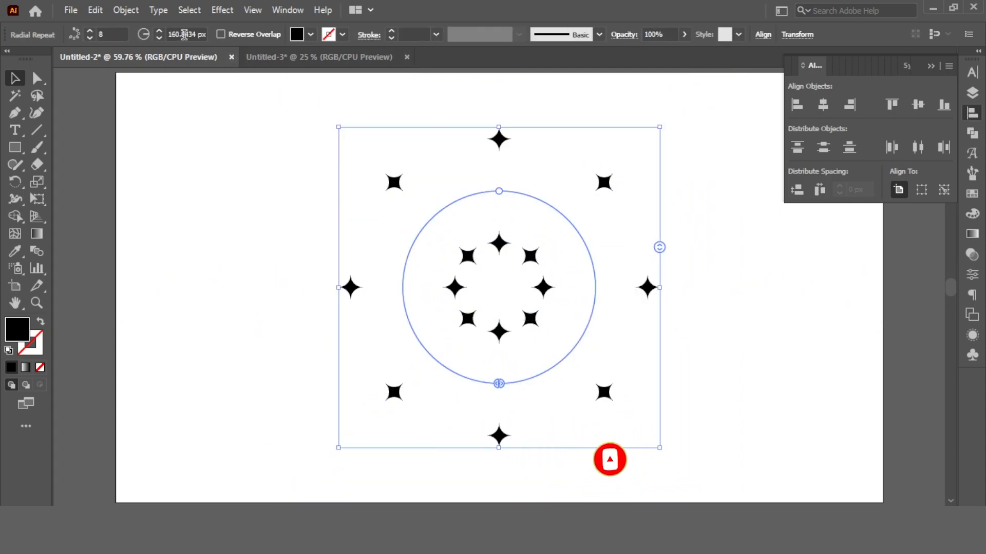
pyautogui.click(184, 34)
pyautogui.hotkey('shift', 'Up')
pyautogui.hotkey('shift', 'Up')
pyautogui.hotkey('shift', 'Up')
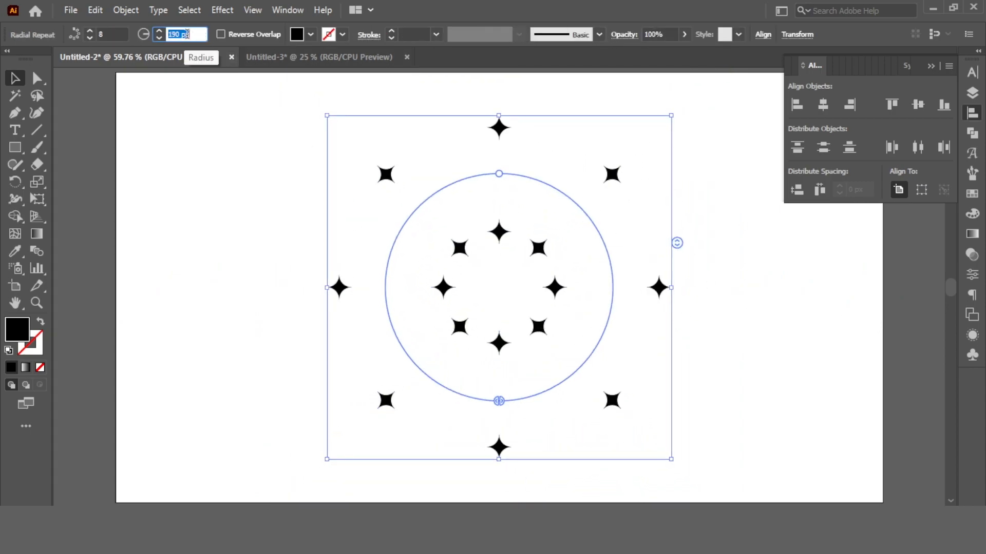
# Increase the radial repeat's number of instances, then deselect.
pyautogui.click(112, 33)
pyautogui.hotkey('shift', 'Up')
pyautogui.hotkey('shift', 'Up')
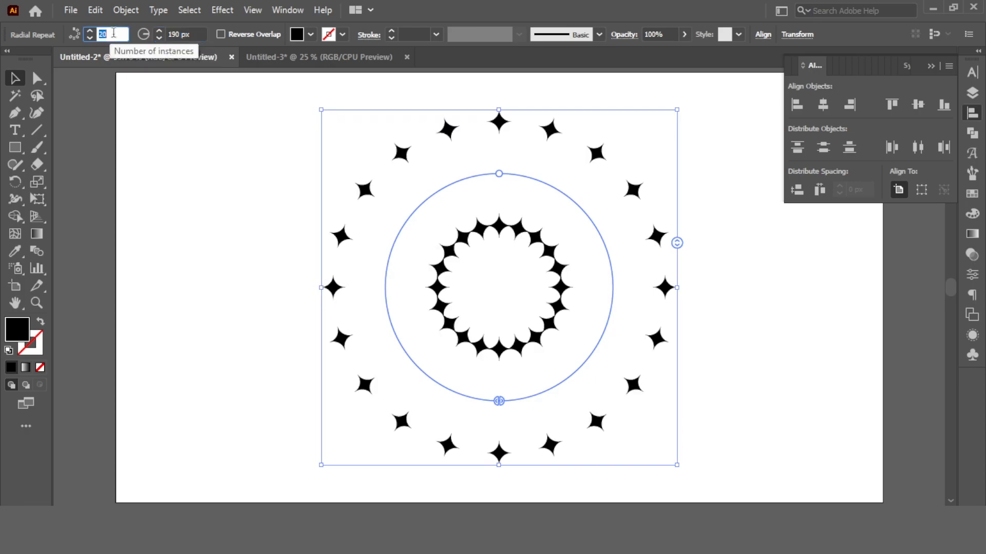
pyautogui.hotkey('shift', 'Up')
pyautogui.hotkey('shift', 'Up')
pyautogui.hotkey('shift', 'Up')
pyautogui.click(669, 220)
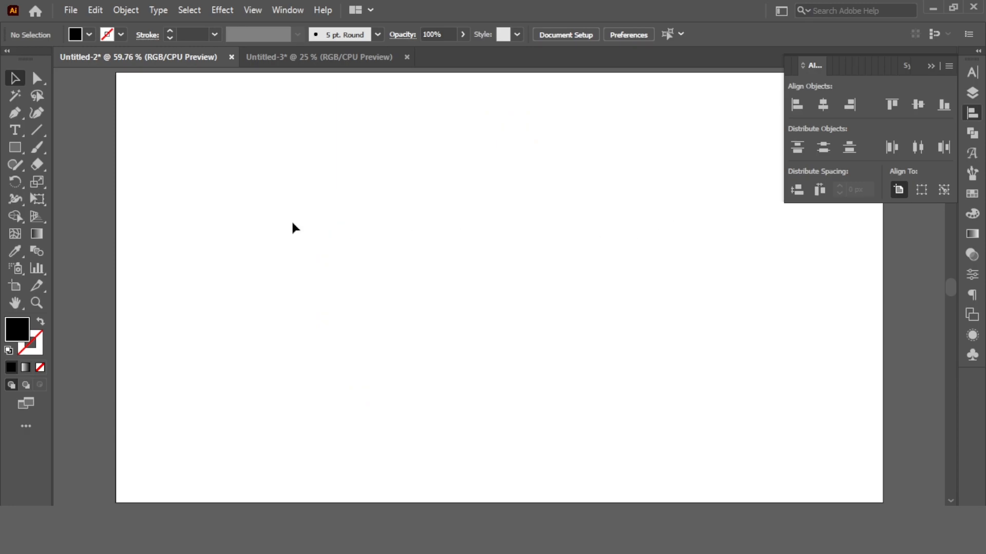
# Draw a circle about 181 px wide and duplicate it to the right so the two circles overlap.
pyautogui.moveTo(14, 147); pyautogui.dragTo(95, 182)
pyautogui.moveTo(422, 242); pyautogui.dragTo(476, 295)
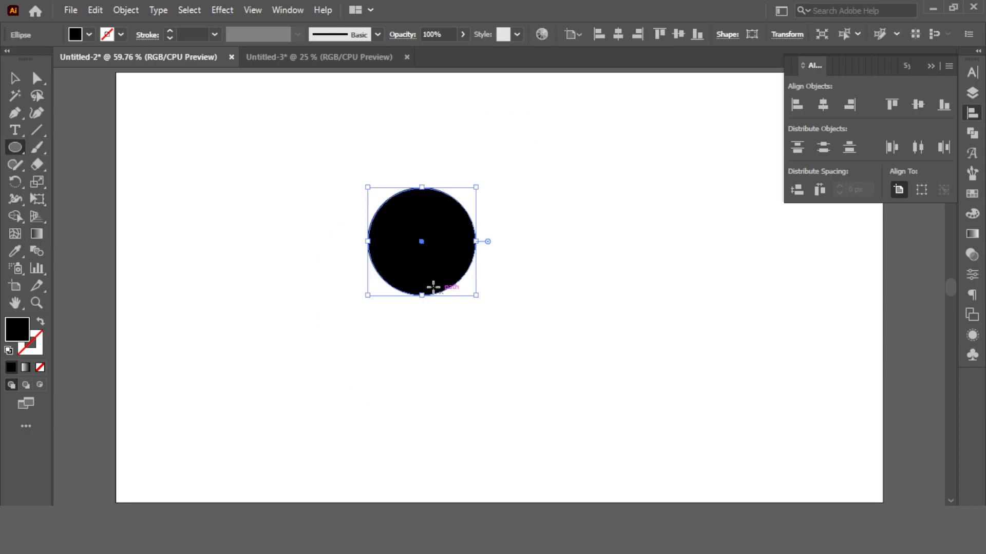
pyautogui.click(15, 78)
pyautogui.click(258, 112)
pyautogui.moveTo(408, 229); pyautogui.dragTo(488, 227)
pyautogui.hotkey('ctrl', 'a')
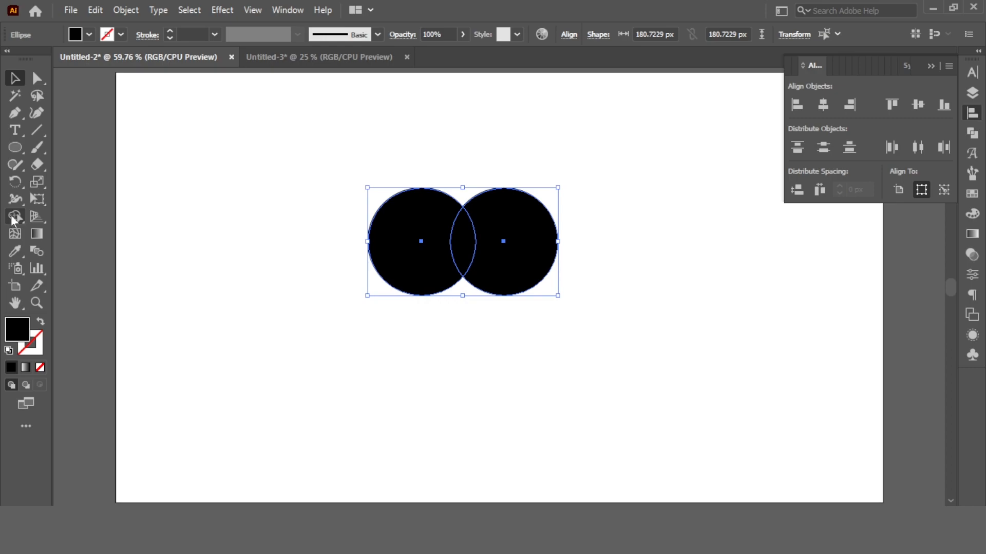
# Nudge the second circle further into the first and intersect both circles into a leaf shape.
pyautogui.click(429, 147)
pyautogui.moveTo(535, 247); pyautogui.dragTo(524, 248)
pyautogui.keyDown('shift'); pyautogui.click(434, 255); pyautogui.keyUp('shift')
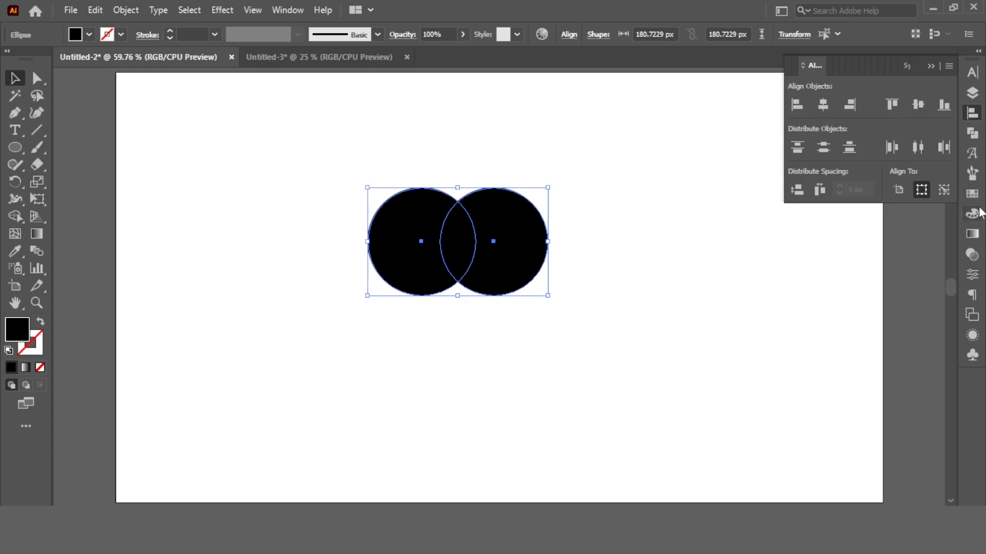
pyautogui.click(975, 138)
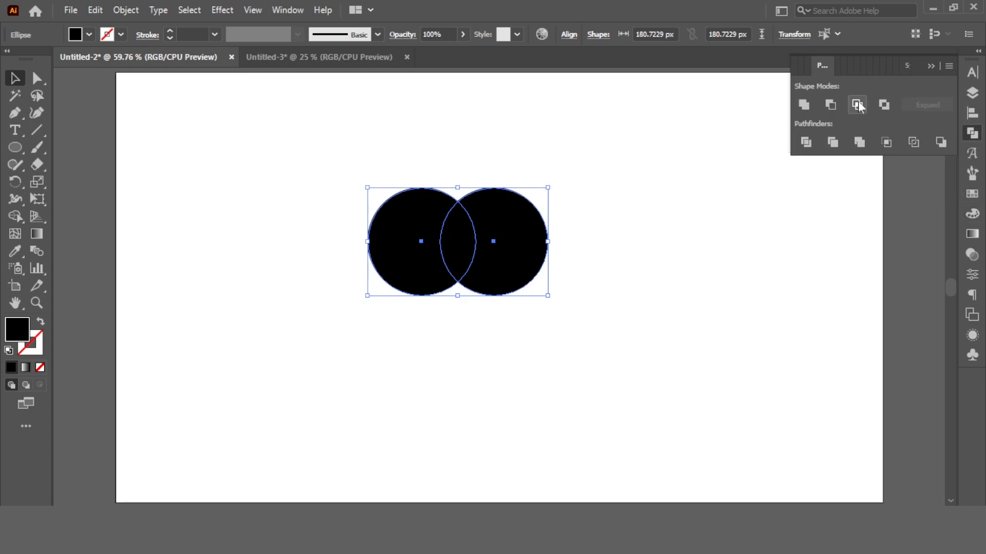
pyautogui.click(857, 105)
# Duplicate the leaf directly below it.
pyautogui.click(530, 209)
pyautogui.moveTo(456, 248); pyautogui.dragTo(509, 386)
pyautogui.click(504, 157)
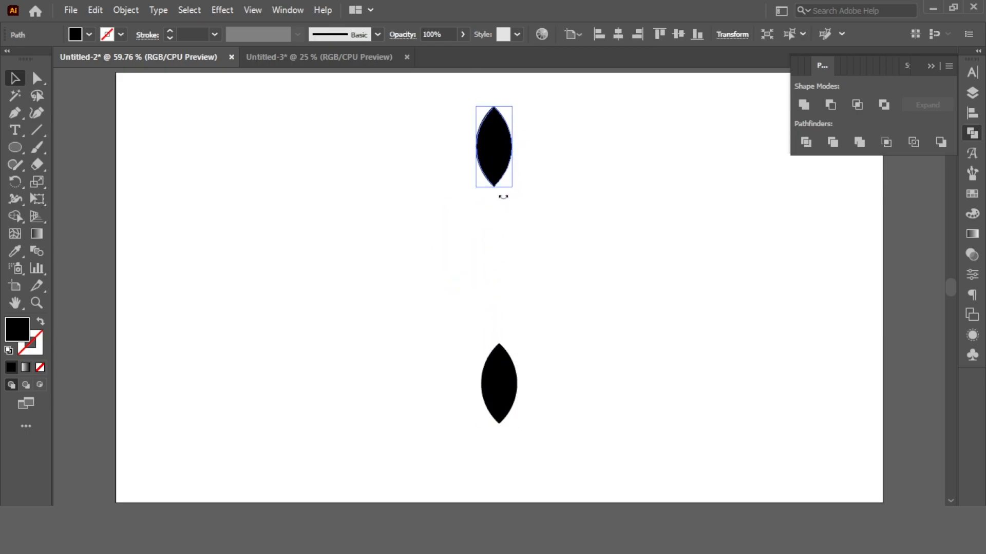
# Tilt each leaf slightly and select both leaves together.
pyautogui.moveTo(506, 197); pyautogui.dragTo(488, 205)
pyautogui.click(507, 396)
pyautogui.moveTo(519, 431); pyautogui.dragTo(491, 434)
pyautogui.moveTo(583, 140); pyautogui.dragTo(465, 367)
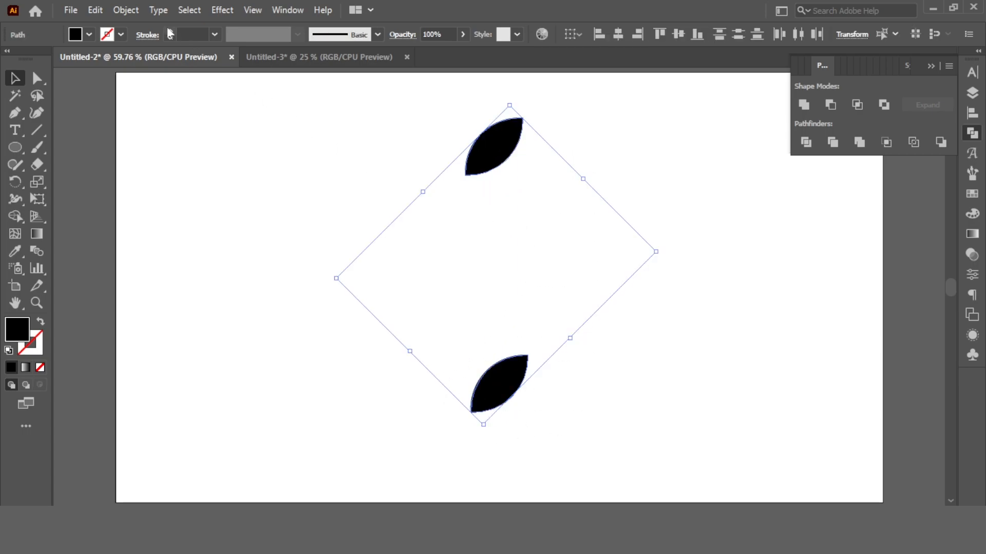
# Group the two leaves and reselect the group.
pyautogui.click(126, 9)
pyautogui.click(190, 75)
pyautogui.click(648, 175)
pyautogui.click(489, 163)
pyautogui.click(619, 34)
pyautogui.click(679, 34)
# Rotate 45° copies of the leaf pair around its midpoint to form a ring of leaves.
pyautogui.moveTo(15, 182); pyautogui.dragTo(94, 185)
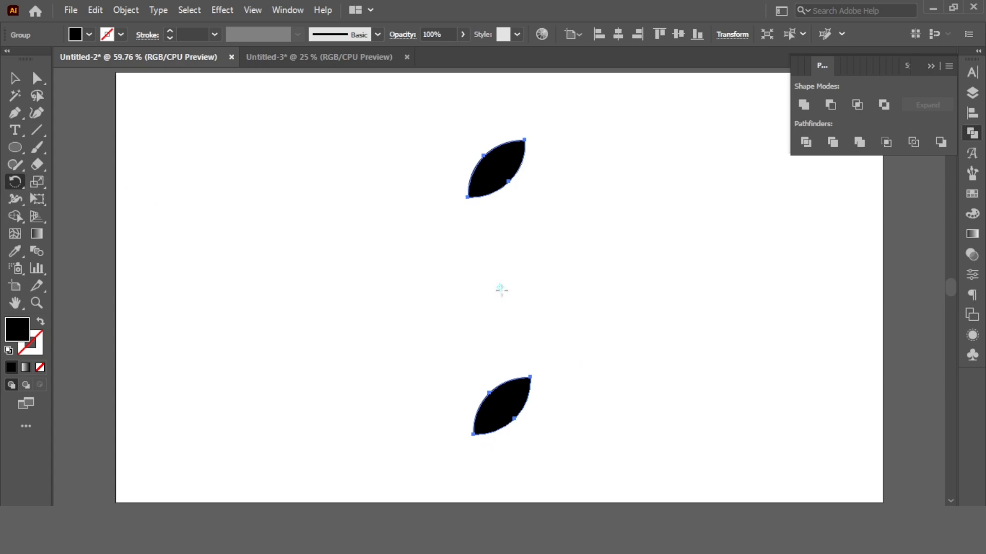
pyautogui.keyDown('alt'); pyautogui.click(500, 287); pyautogui.keyUp('alt')
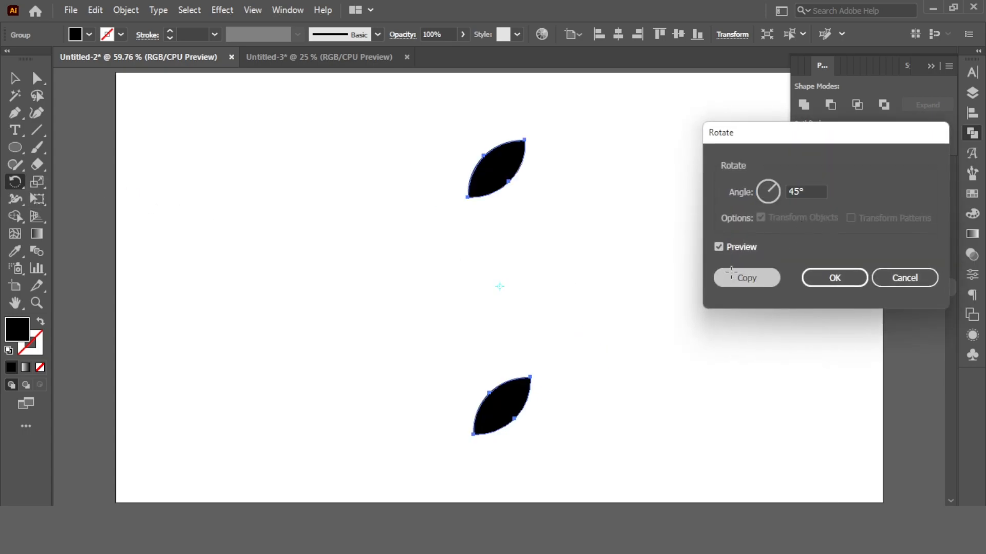
pyautogui.click(733, 278)
pyautogui.hotkey('ctrl', 'd')
pyautogui.hotkey('ctrl', 'd')
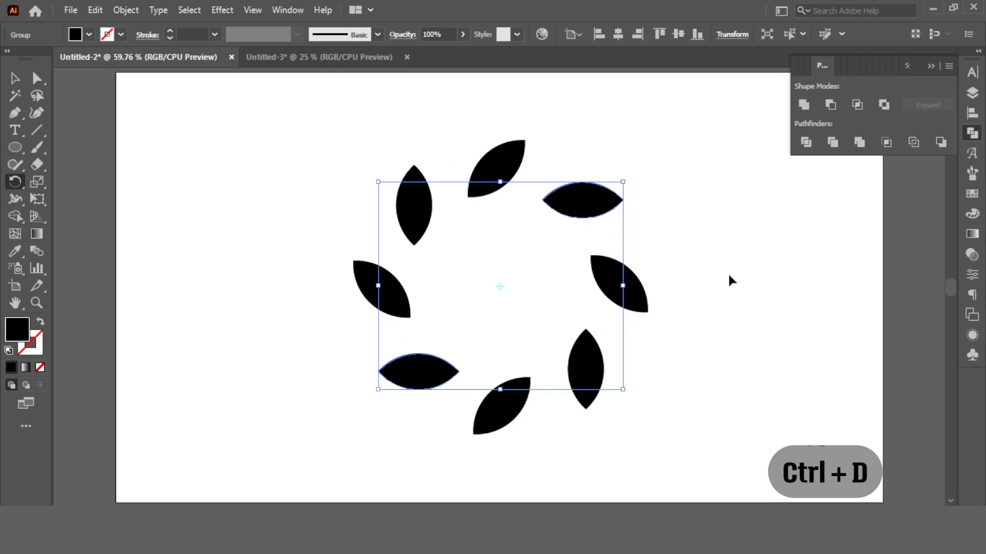
pyautogui.press('v')
pyautogui.click(244, 127)
# Undo the rotated leaf copies.
pyautogui.hotkey('ctrl', 'z')
pyautogui.hotkey('ctrl', 'z')
pyautogui.hotkey('ctrl', 'z')
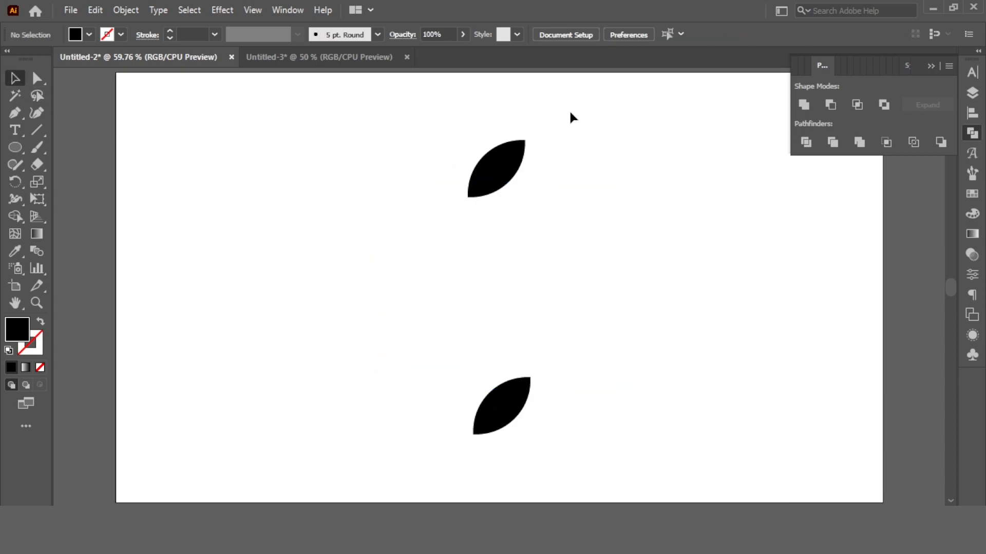
# Select both leaves and apply a Radial Repeat to them.
pyautogui.moveTo(570, 113); pyautogui.dragTo(345, 434)
pyautogui.click(126, 10)
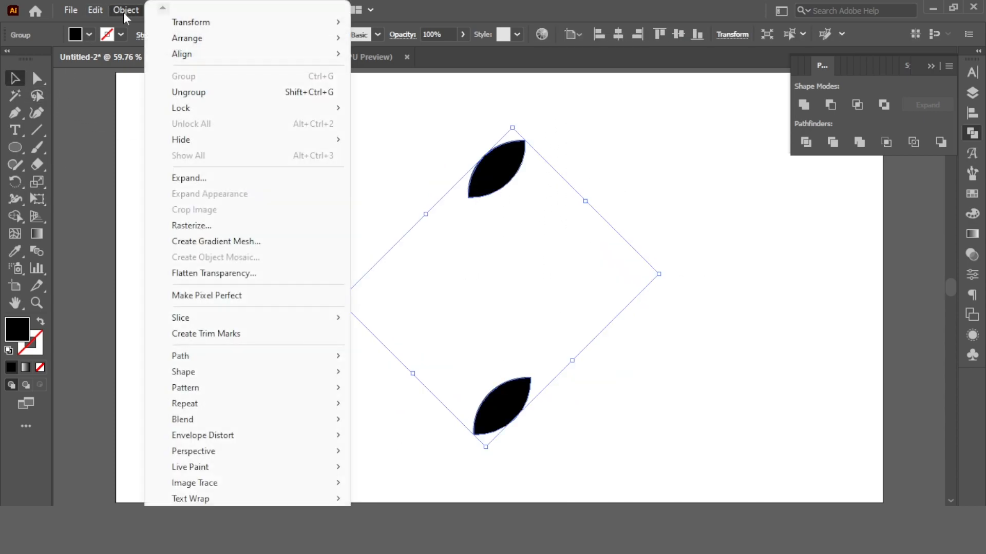
pyautogui.moveTo(198, 406)
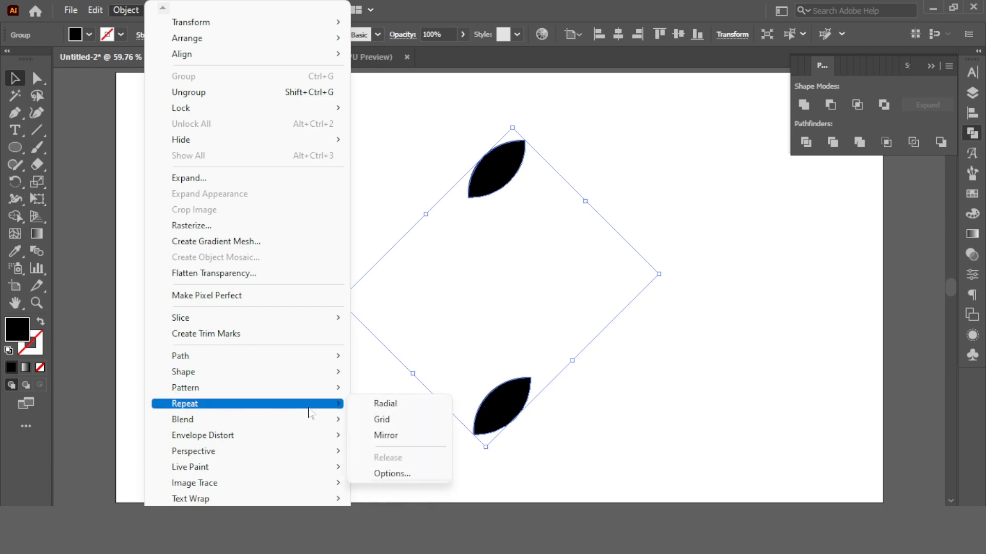
pyautogui.click(393, 404)
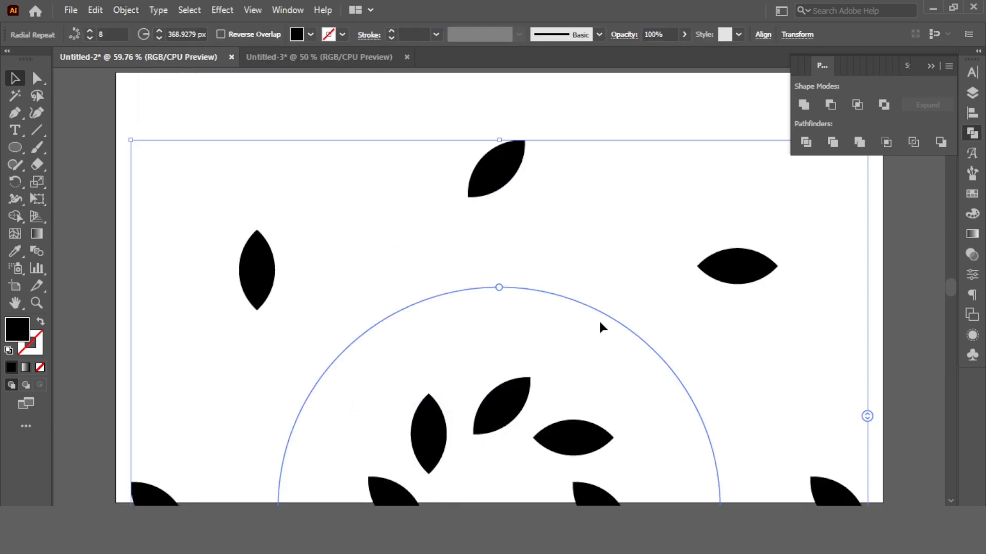
pyautogui.click(971, 113)
pyautogui.click(917, 106)
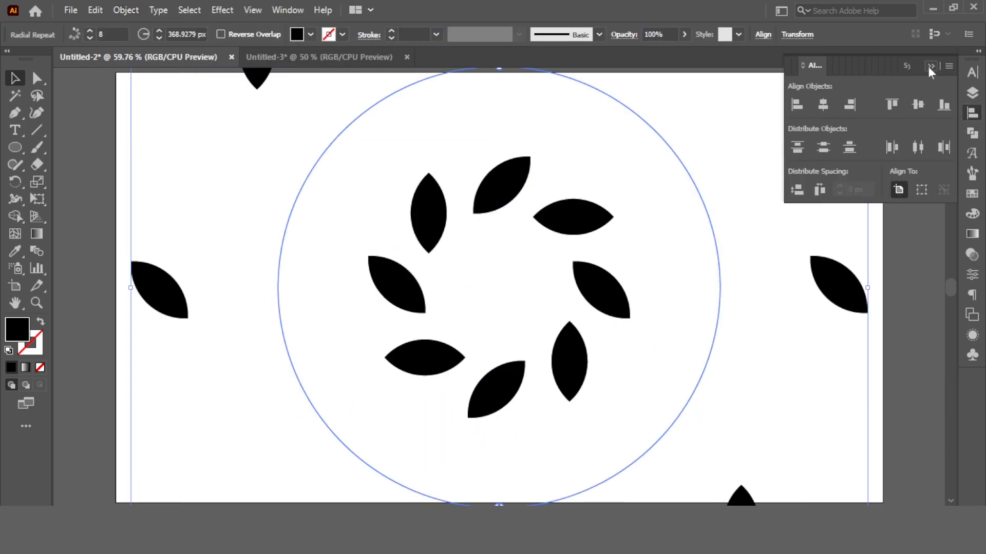
pyautogui.click(930, 66)
# Shrink the radial repeat's radius to about 202 px and raise its instance count to 60.
pyautogui.moveTo(868, 290); pyautogui.dragTo(669, 313)
pyautogui.click(673, 153)
pyautogui.click(525, 257)
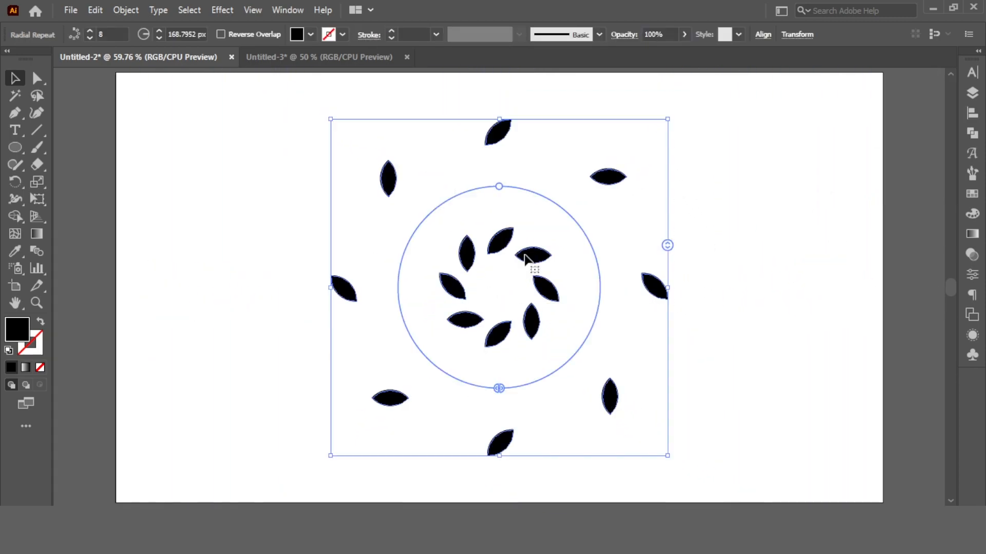
pyautogui.scroll(8, 191, 33)
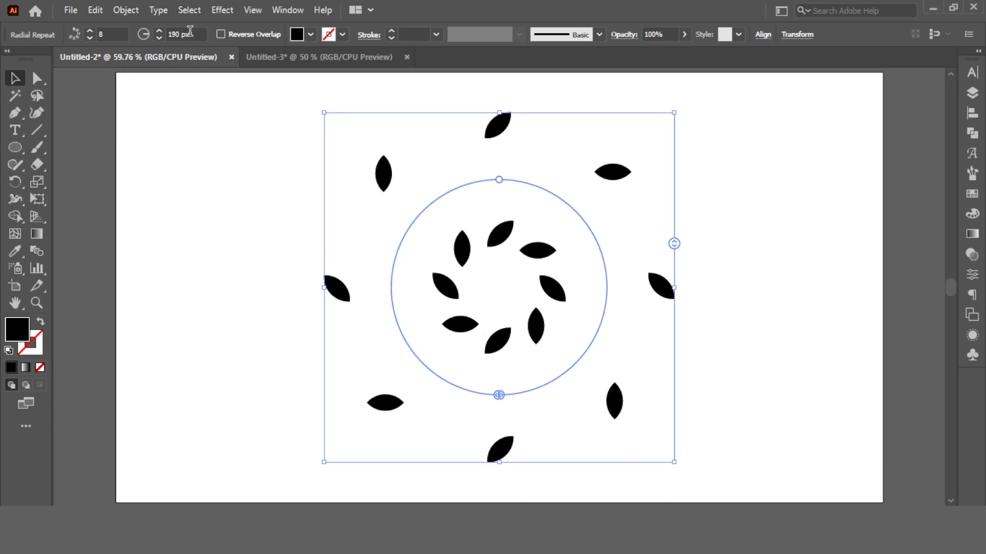
pyautogui.moveTo(711, 289); pyautogui.dragTo(677, 288)
pyautogui.scroll(20, 116, 33)
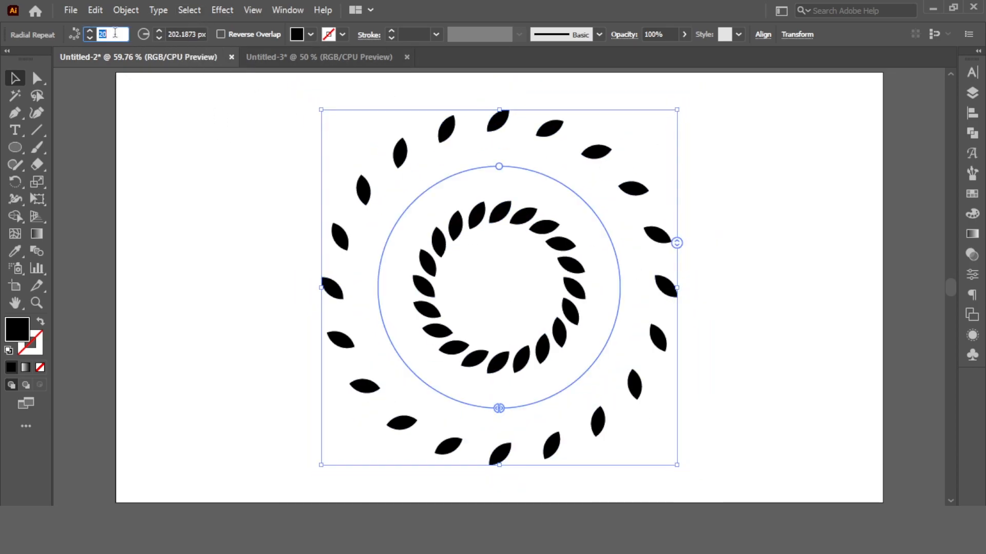
pyautogui.scroll(2, 115, 34)
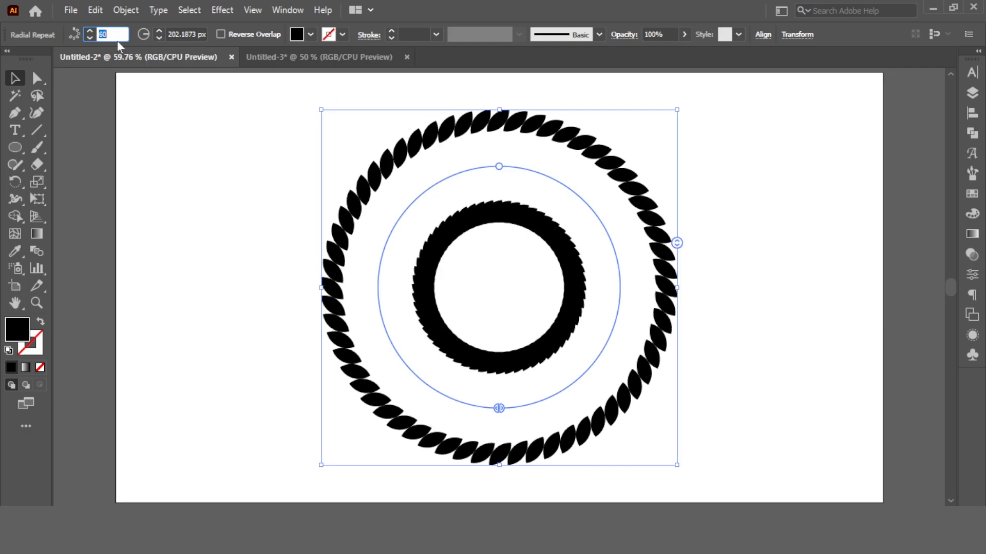
# Edit the repeated leaf pair in isolation, moving the outer leaf inward toward the inner one.
pyautogui.click(528, 247)
pyautogui.doubleClick(520, 218)
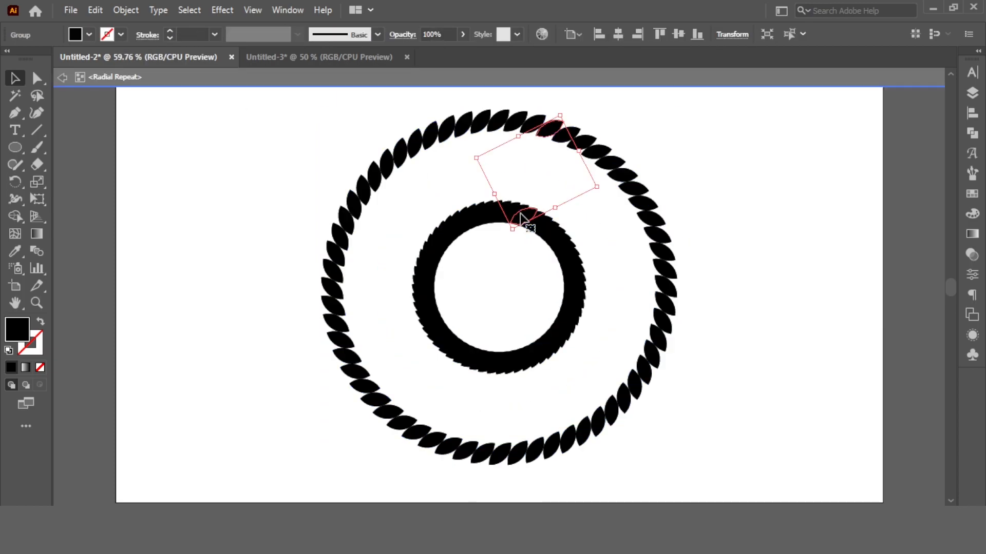
pyautogui.moveTo(604, 188); pyautogui.dragTo(518, 123)
pyautogui.moveTo(603, 158); pyautogui.dragTo(591, 263)
pyautogui.click(707, 200)
pyautogui.click(564, 213)
pyautogui.doubleClick(753, 185)
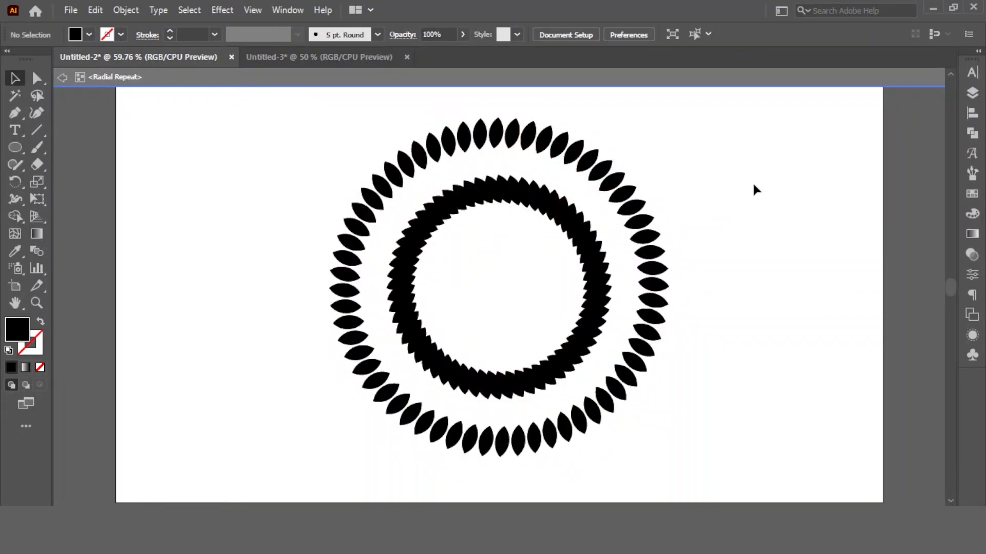
# Select the radial repeat and increase its radius to 250 px.
pyautogui.click(609, 193)
pyautogui.hotkey('ctrl', 'd')
pyautogui.scroll(6, 200, 34)
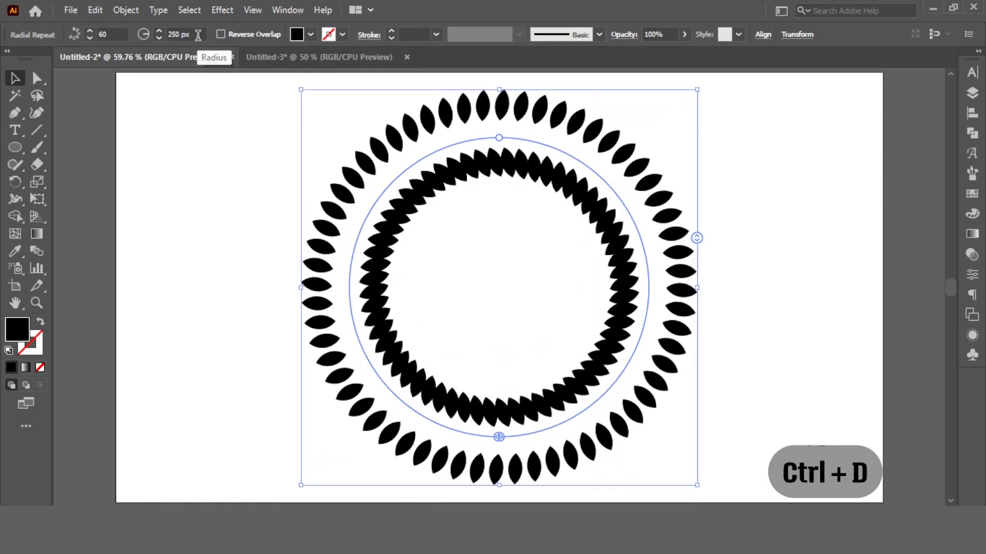
pyautogui.click(804, 220)
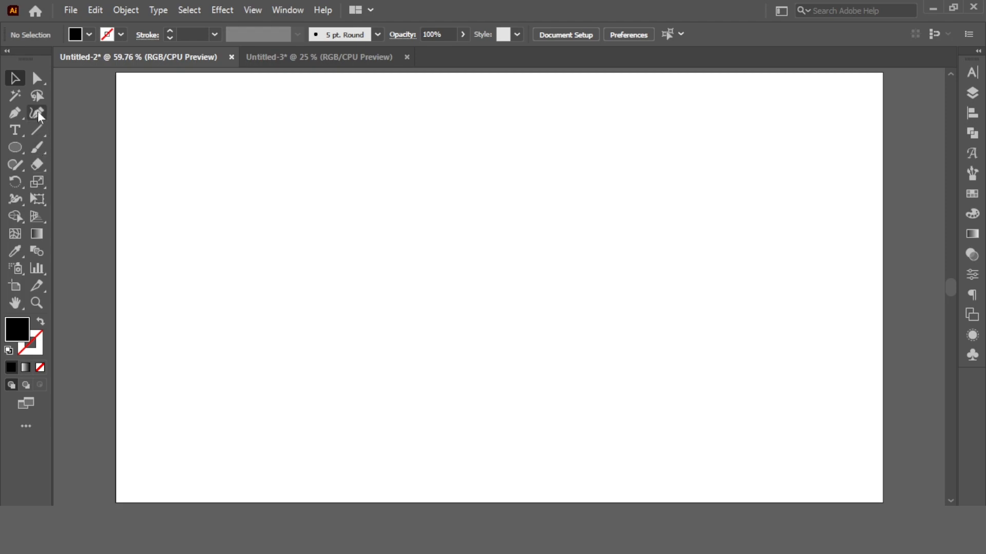
# Draw a tall narrow rectangle and add an anchor point at the middle of its top edge.
pyautogui.moveTo(14, 145); pyautogui.dragTo(92, 147)
pyautogui.moveTo(441, 178); pyautogui.dragTo(492, 359)
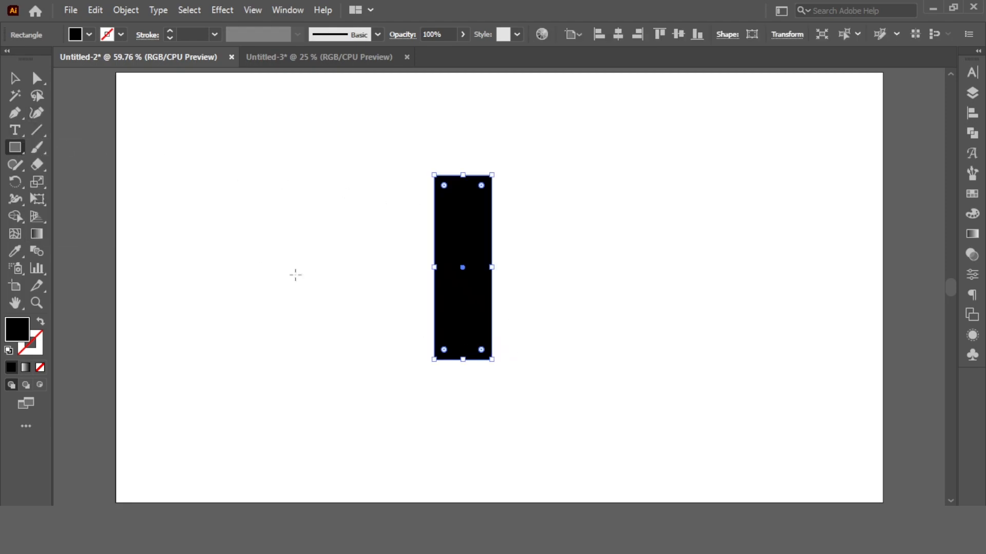
pyautogui.click(16, 79)
pyautogui.moveTo(14, 115); pyautogui.dragTo(60, 112)
pyautogui.click(462, 175)
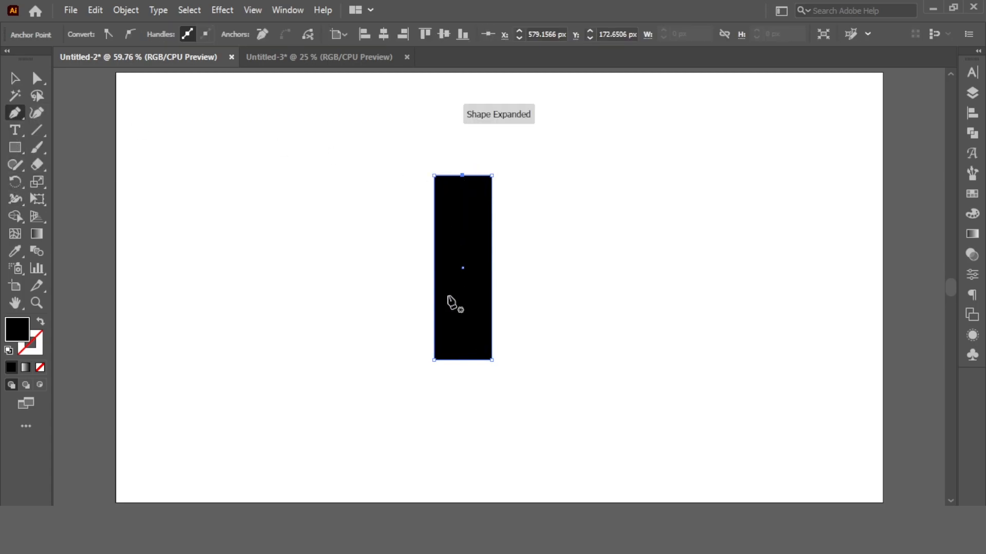
# Push the top edge's middle anchor downward to cut a V-notch into the rectangle's top.
pyautogui.press('a')
pyautogui.moveTo(367, 149); pyautogui.dragTo(540, 201)
pyautogui.click(970, 114)
pyautogui.click(920, 189)
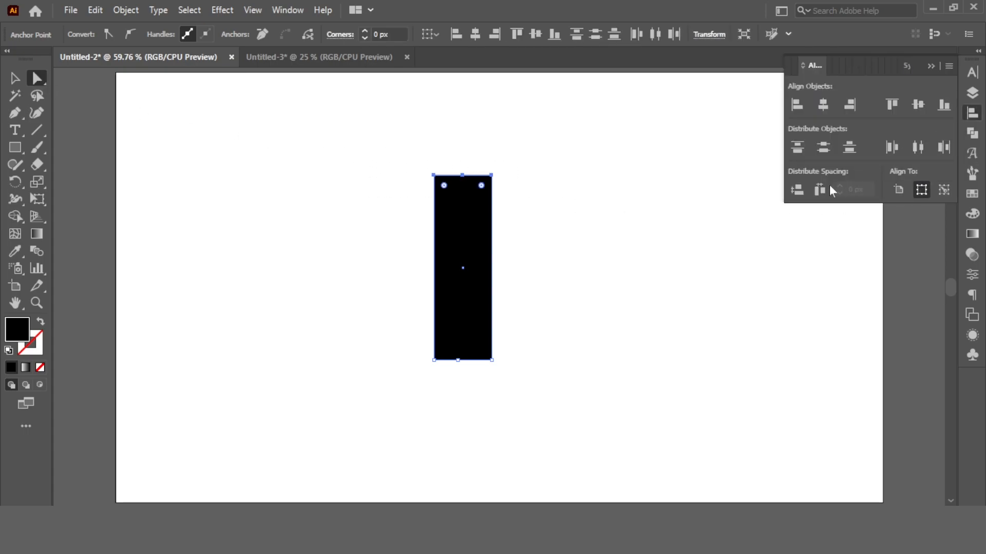
pyautogui.moveTo(550, 334); pyautogui.dragTo(452, 375)
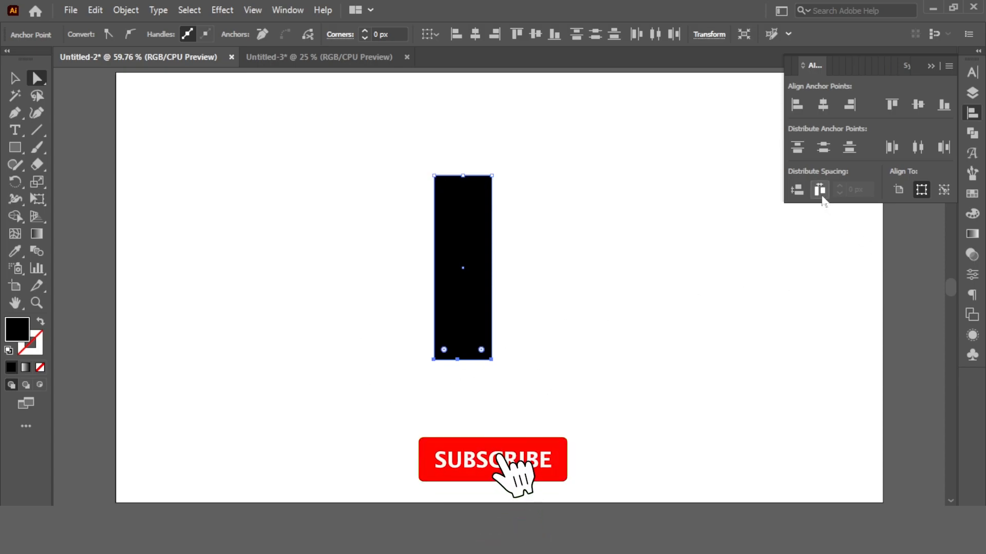
pyautogui.moveTo(456, 155); pyautogui.dragTo(476, 208)
pyautogui.hotkey('shift', 'Down')
pyautogui.hotkey('shift', 'Down')
pyautogui.hotkey('shift', 'Down')
pyautogui.hotkey('shift', 'Down')
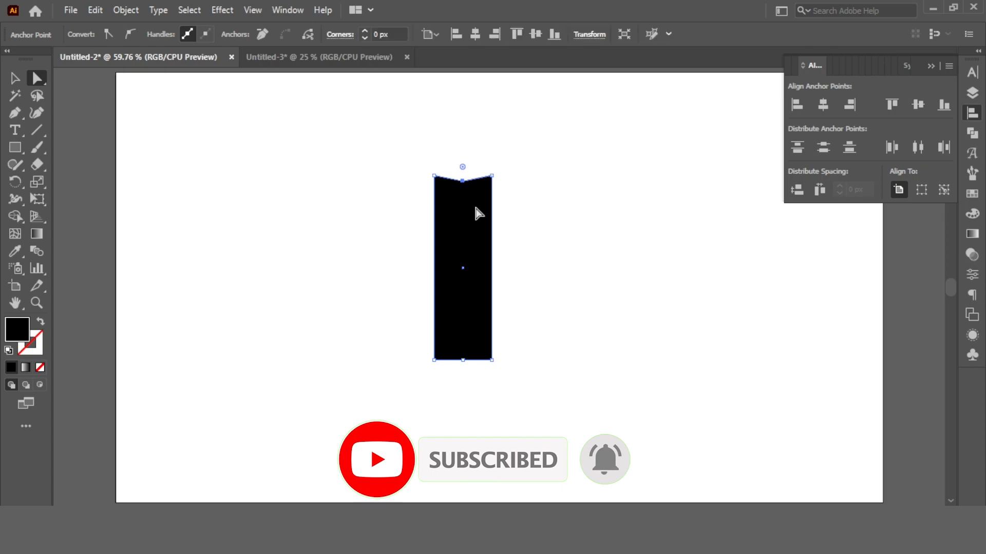
pyautogui.hotkey('shift', 'Down')
pyautogui.hotkey('shift', 'Down')
pyautogui.hotkey('shift', 'Down')
pyautogui.hotkey('shift', 'Down')
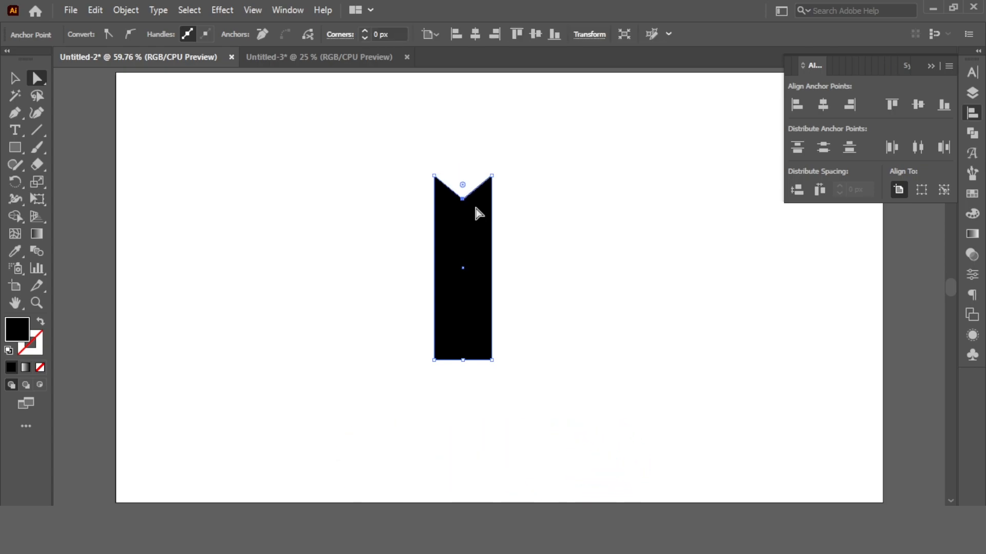
# Delete both bottom corner anchors so the shape tapers to a point at the bottom.
pyautogui.click(49, 147)
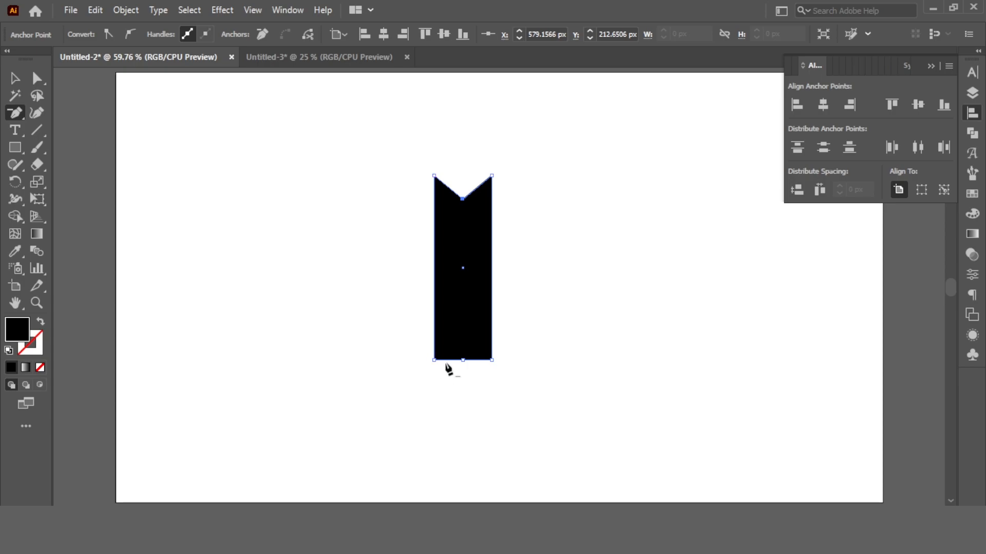
pyautogui.click(434, 360)
pyautogui.click(492, 360)
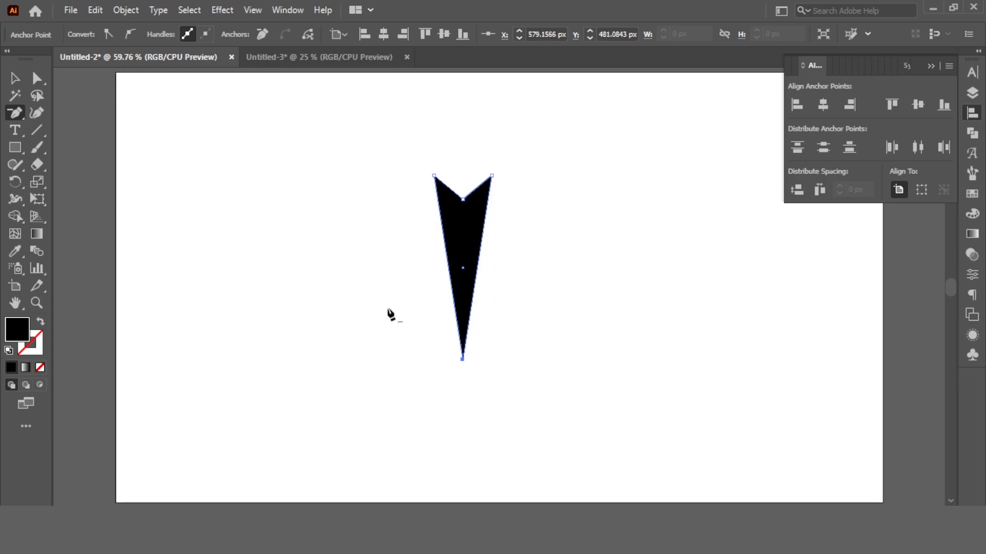
# Draw a small circle above the notched spike and group the two shapes.
pyautogui.press('v')
pyautogui.moveTo(15, 147); pyautogui.dragTo(88, 180)
pyautogui.moveTo(462, 163); pyautogui.dragTo(468, 182)
pyautogui.press('v')
pyautogui.moveTo(373, 130); pyautogui.dragTo(602, 289)
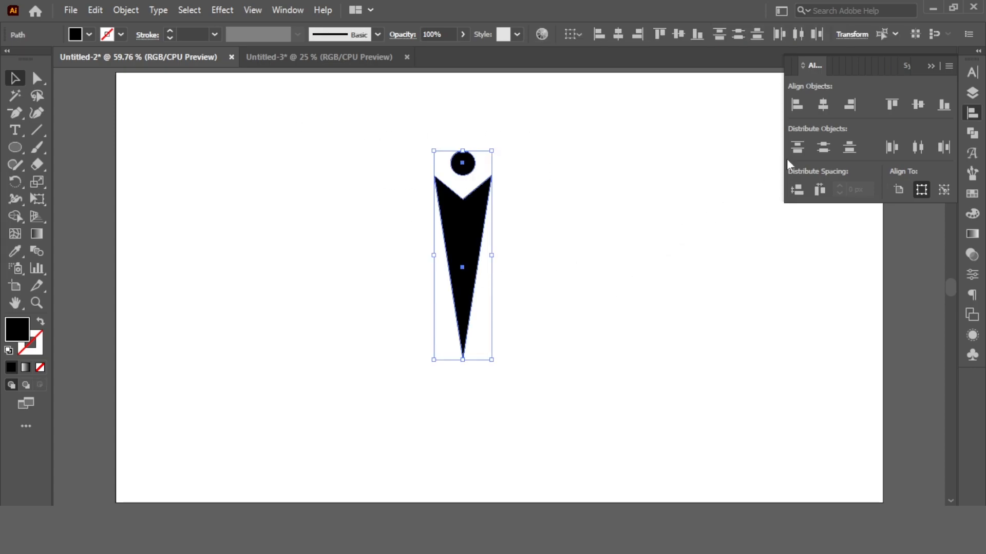
pyautogui.hotkey('ctrl', 'g')
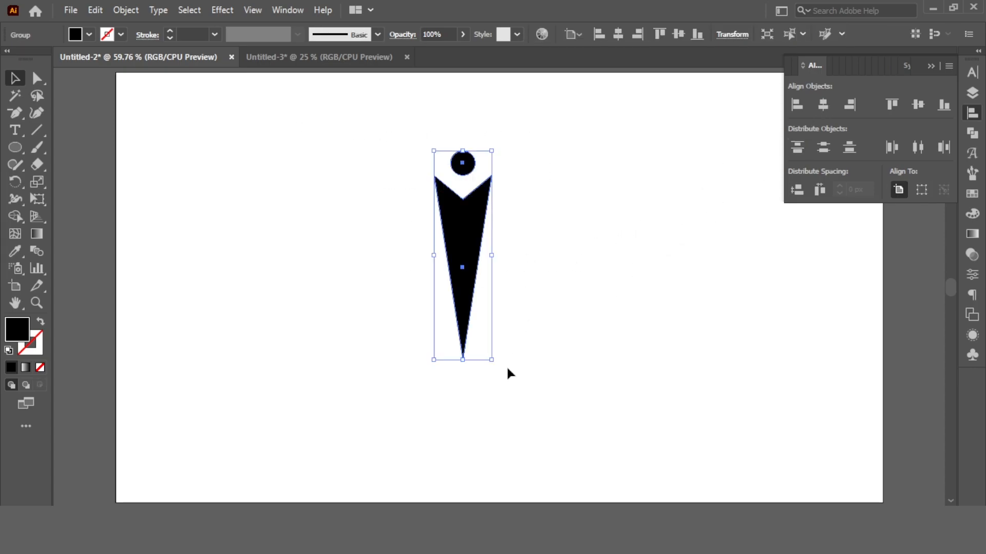
# Tilt the spike group and place a mirrored copy beside it to form a V.
pyautogui.moveTo(508, 346); pyautogui.dragTo(598, 311)
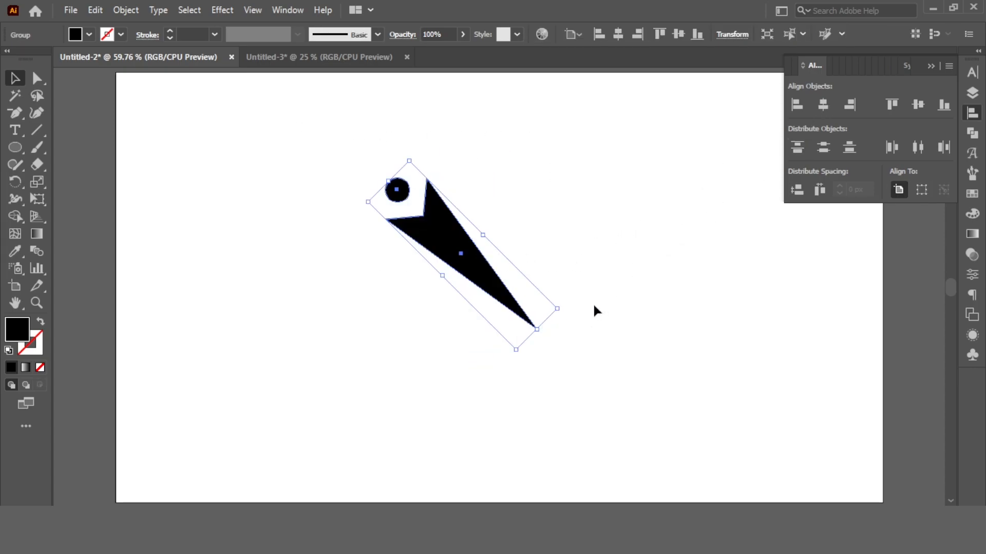
pyautogui.rightClick(442, 247)
pyautogui.moveTo(494, 410)
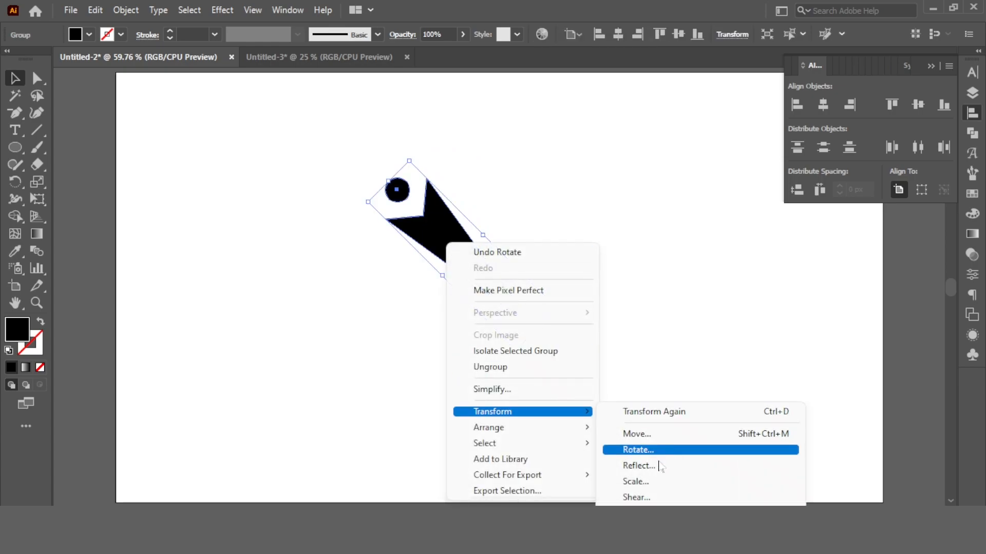
pyautogui.click(636, 466)
pyautogui.click(205, 386)
pyautogui.moveTo(499, 250); pyautogui.dragTo(618, 242)
# Select both spikes, move the pair up and scale it down.
pyautogui.hotkey('ctrl', 'a')
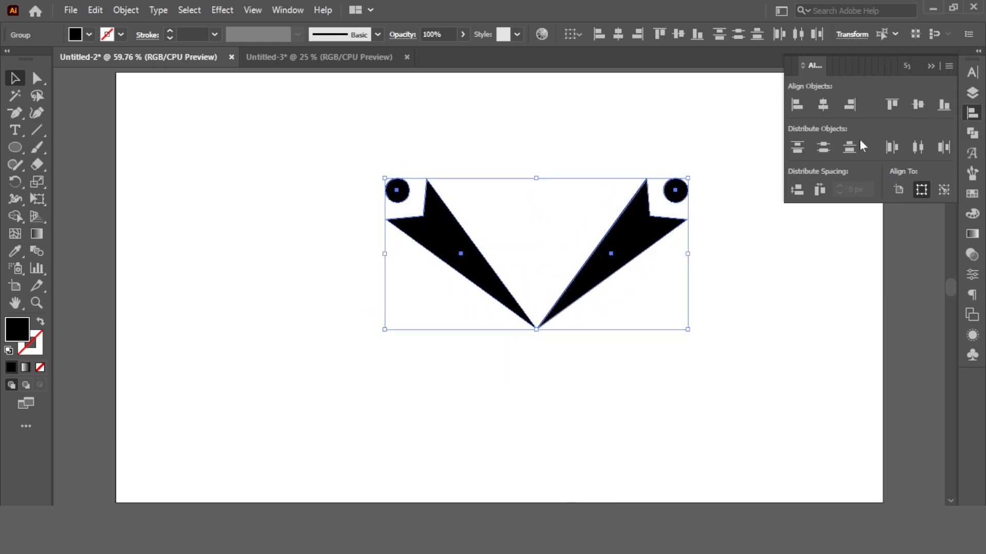
pyautogui.click(709, 238)
pyautogui.moveTo(626, 267); pyautogui.dragTo(606, 189)
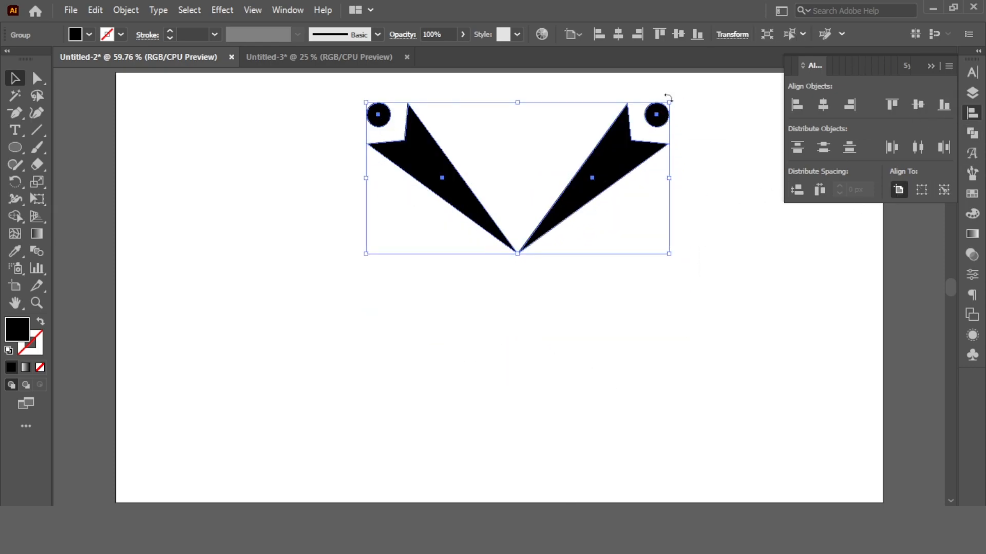
pyautogui.moveTo(672, 101); pyautogui.dragTo(624, 159)
pyautogui.click(625, 157)
# Place an inverted copy of the V pair below it and group both pairs.
pyautogui.keyDown('alt'); pyautogui.moveTo(549, 170); pyautogui.dragTo(453, 440); pyautogui.keyUp('alt')
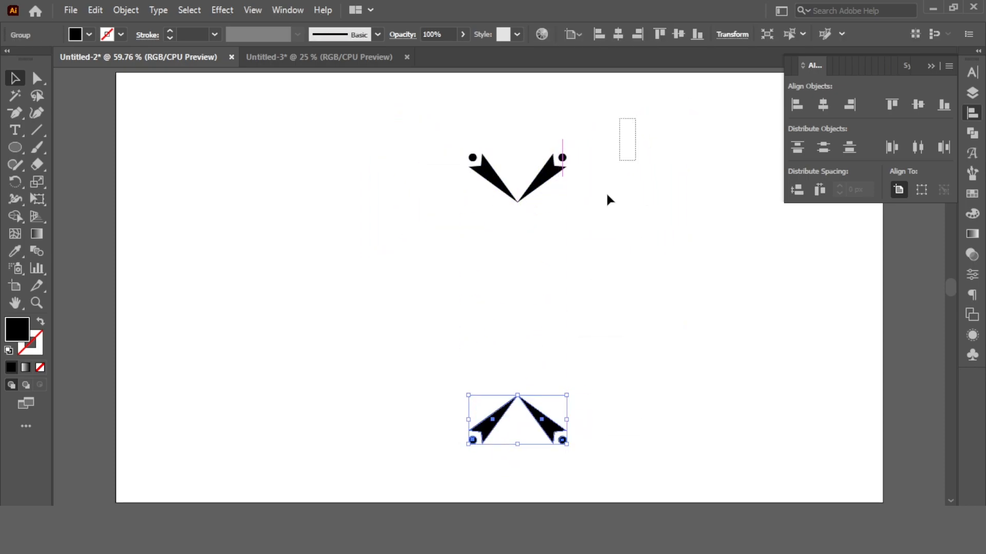
pyautogui.hotkey('ctrl', 'a')
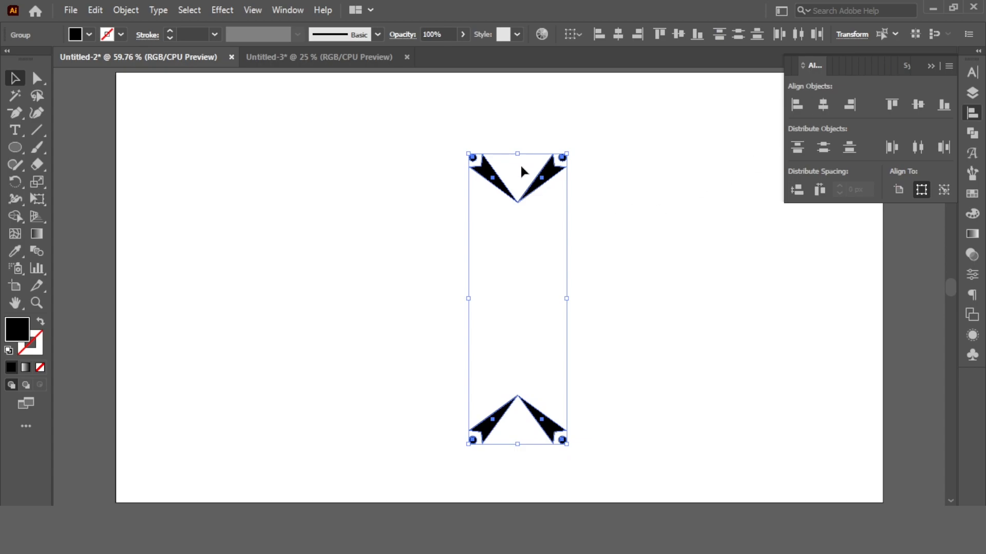
pyautogui.click(126, 9)
pyautogui.click(177, 76)
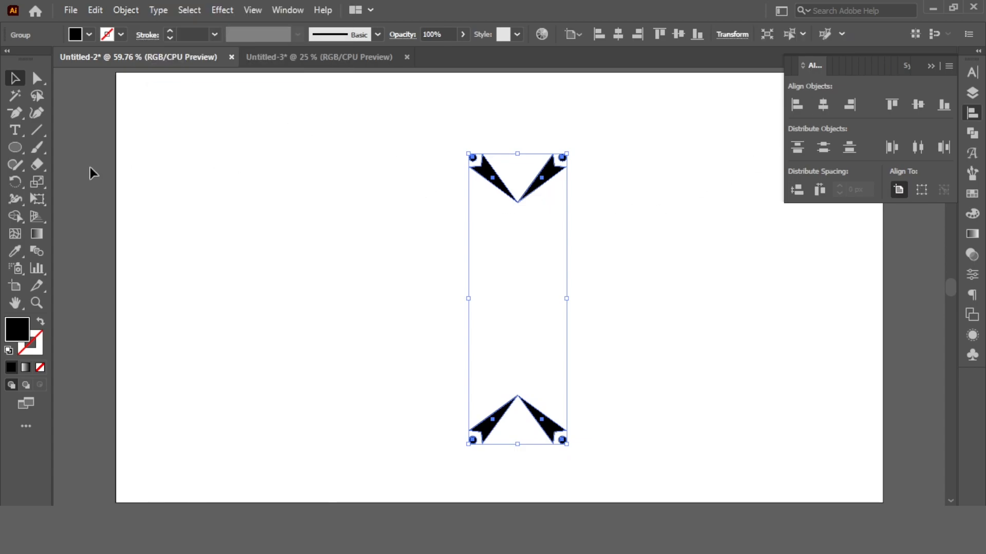
# Rotate copies of the grouped pairs around their centre repeatedly to form a ring.
pyautogui.click(14, 181)
pyautogui.keyDown('alt'); pyautogui.click(517, 298); pyautogui.keyUp('alt')
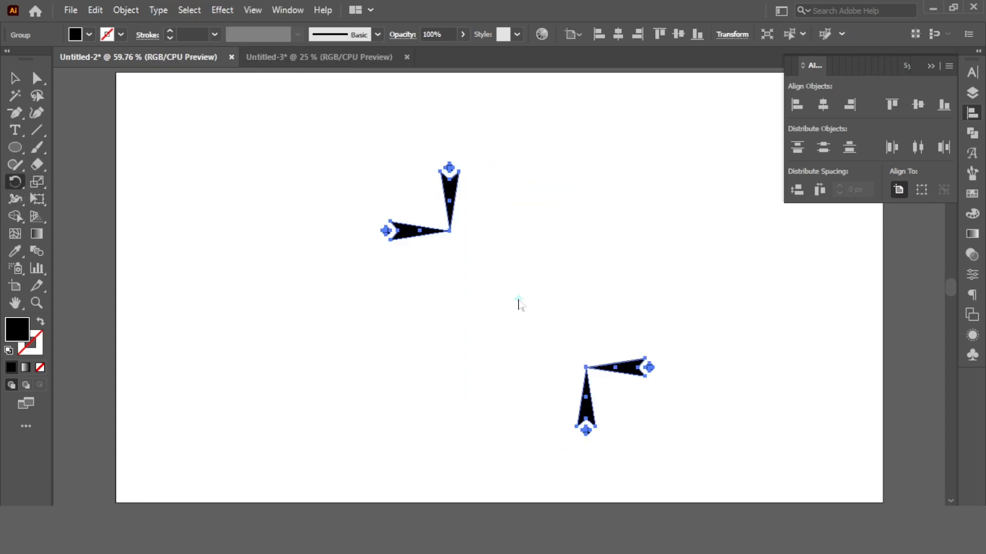
pyautogui.click(743, 276)
pyautogui.hotkey('ctrl', 'd')
pyautogui.hotkey('ctrl', 'd')
pyautogui.hotkey('ctrl', 'd')
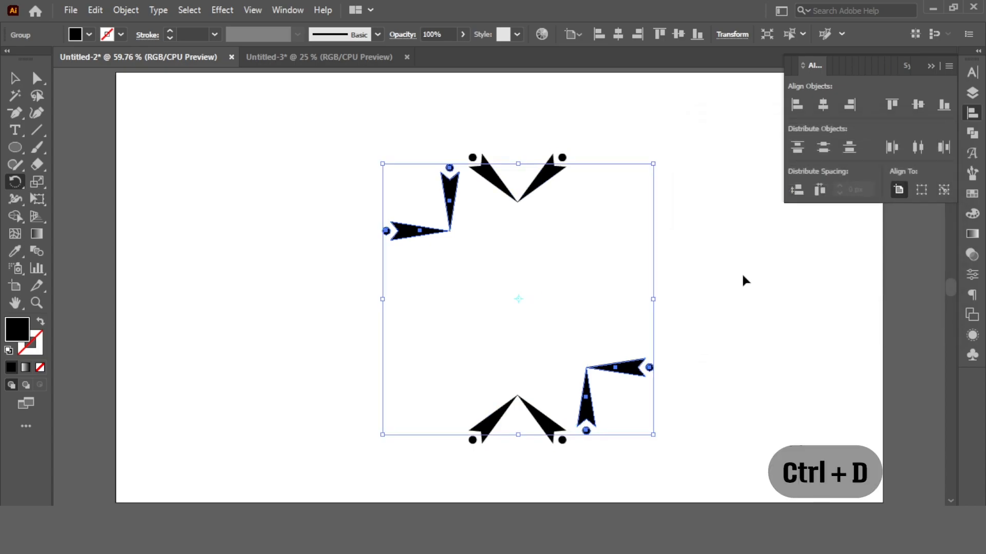
pyautogui.press('v')
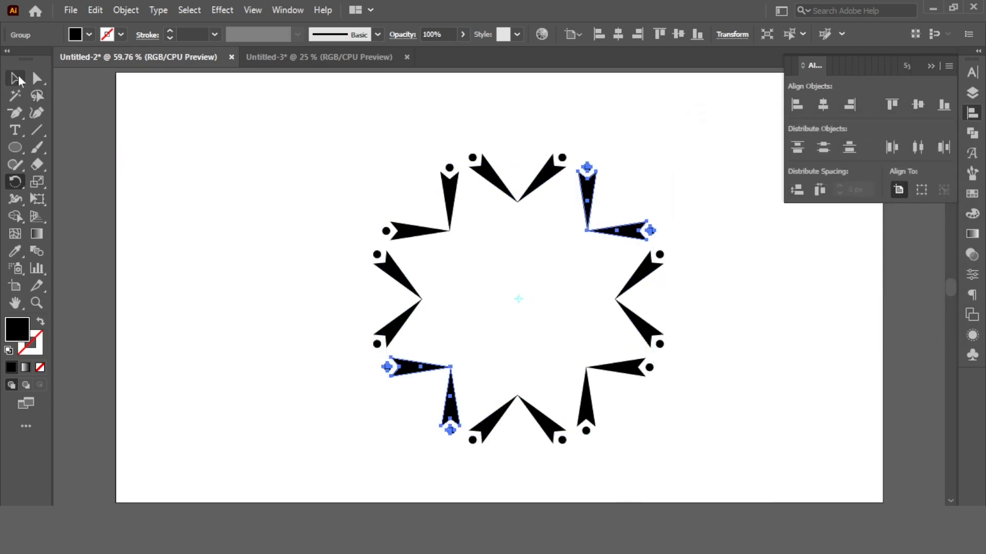
# Select the grouped V pairs and apply a Radial Repeat to them.
pyautogui.click(350, 168)
pyautogui.moveTo(334, 125); pyautogui.dragTo(780, 427)
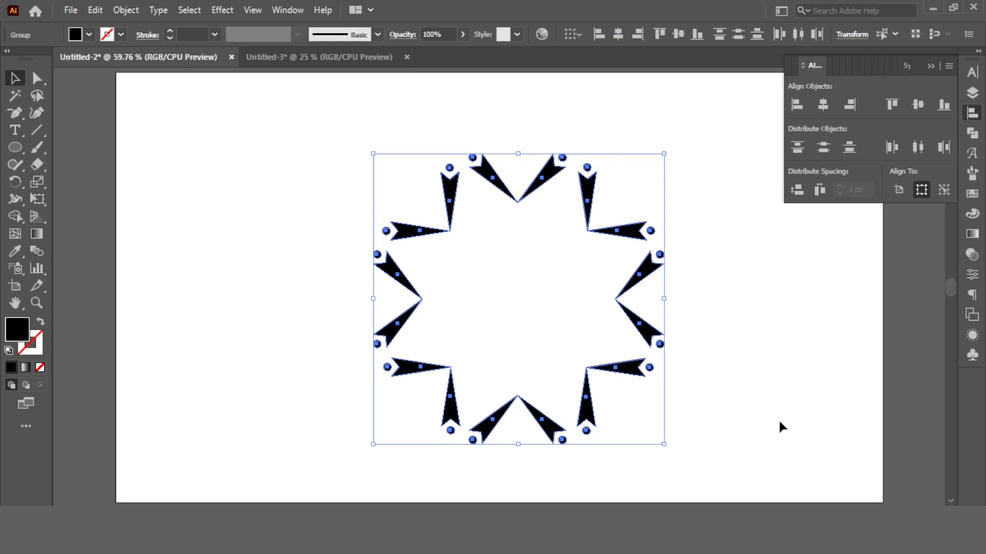
pyautogui.click(754, 362)
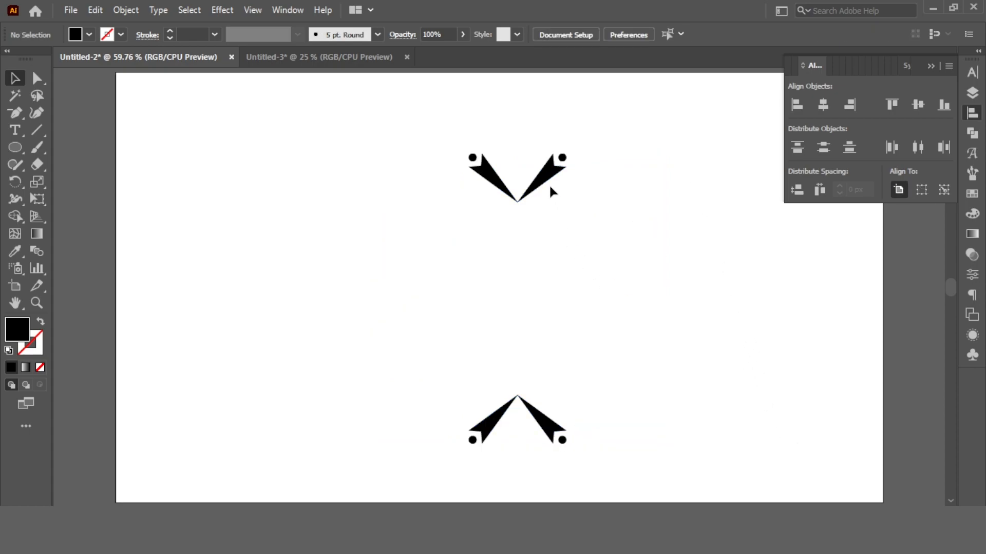
pyautogui.click(548, 177)
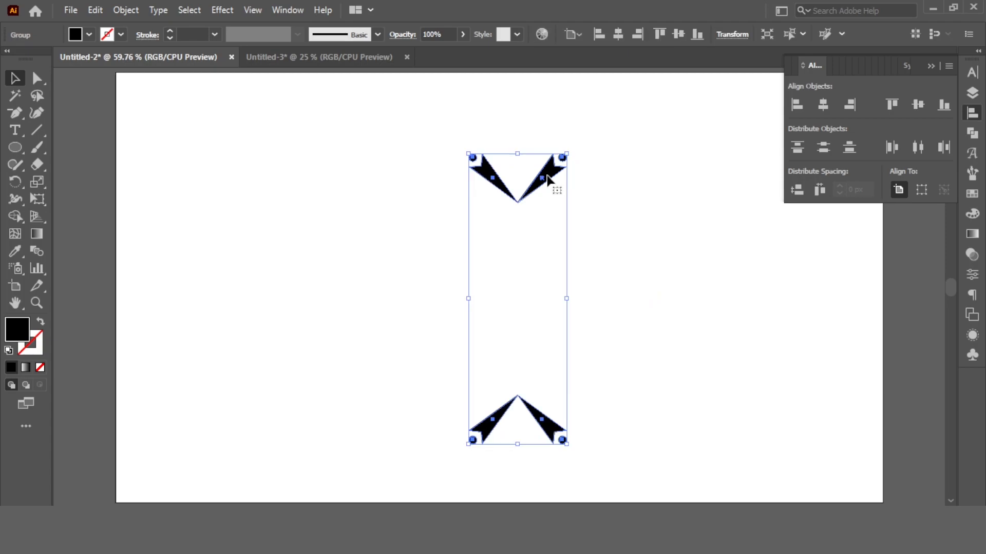
pyautogui.click(132, 10)
pyautogui.moveTo(194, 405)
pyautogui.click(386, 406)
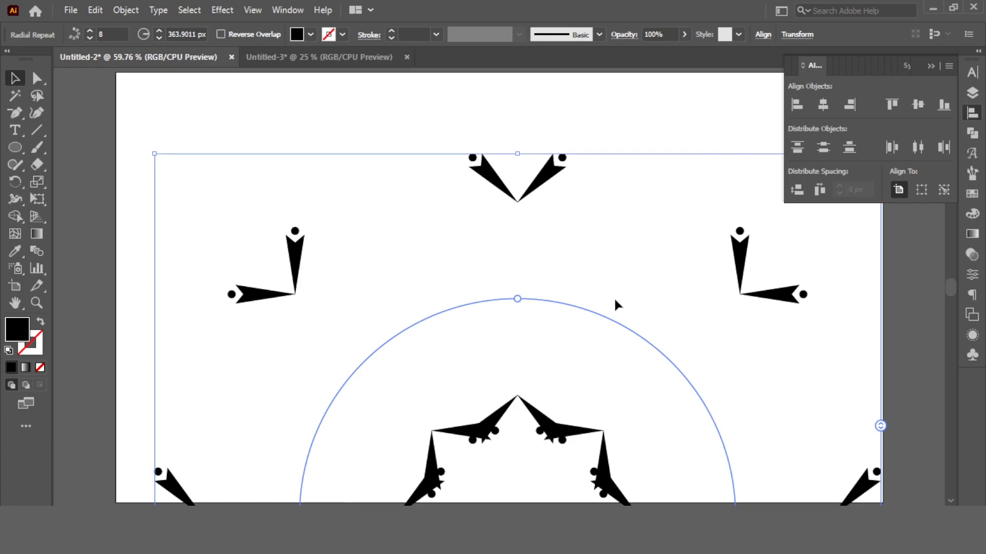
# Centre the radial repeat on the artboard and set its radius to 200 px.
pyautogui.click(823, 105)
pyautogui.click(917, 105)
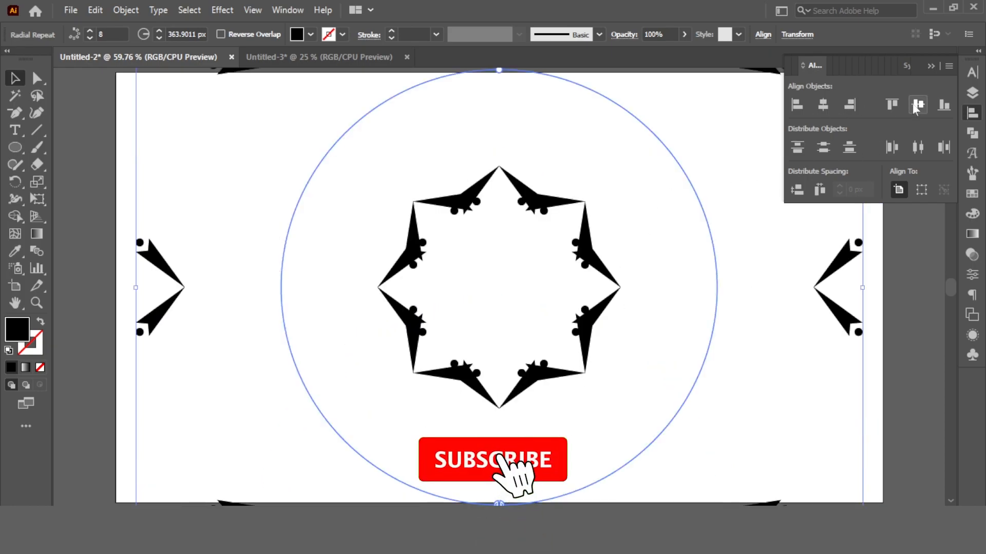
pyautogui.moveTo(862, 287); pyautogui.dragTo(648, 308)
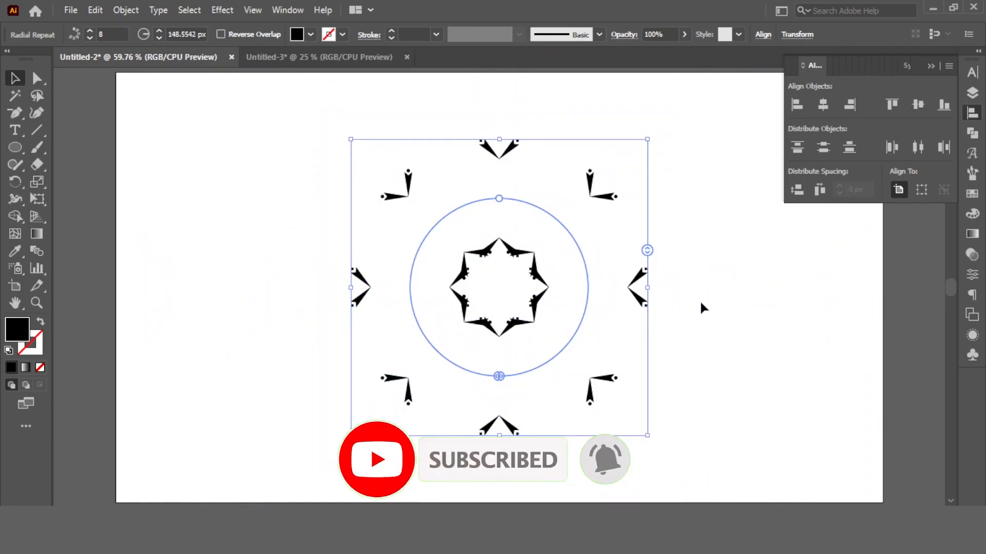
pyautogui.click(689, 267)
pyautogui.click(486, 367)
pyautogui.scroll(3, 193, 33)
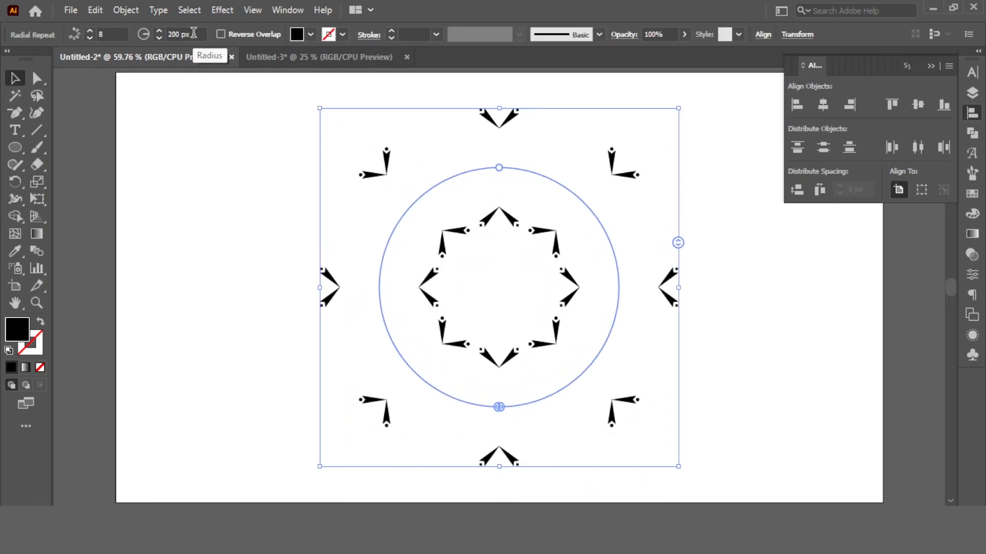
# Set the radial repeat's number of instances to 10.
pyautogui.click(118, 33)
pyautogui.write('40')
pyautogui.press('Return')
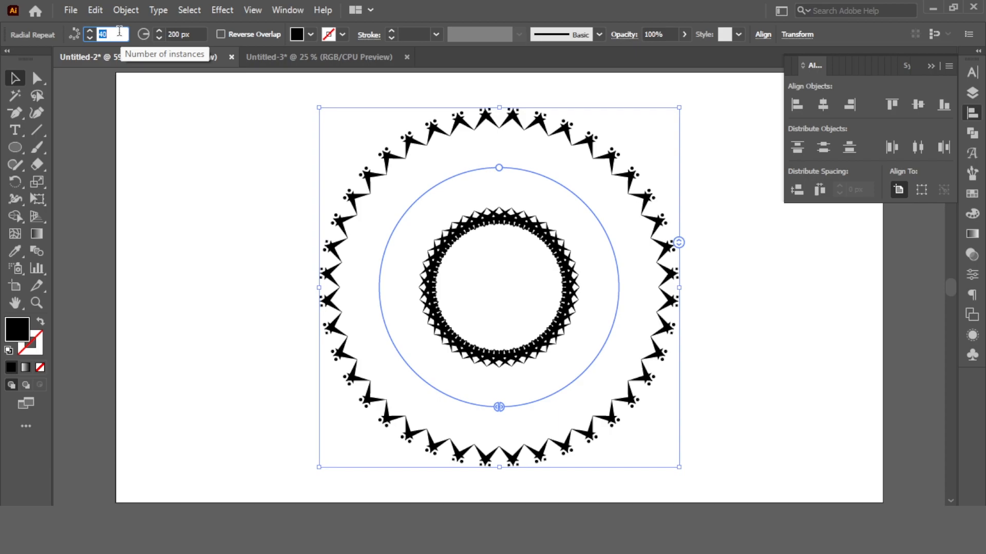
pyautogui.write('70')
pyautogui.press('Return')
pyautogui.write('30')
pyautogui.press('Return')
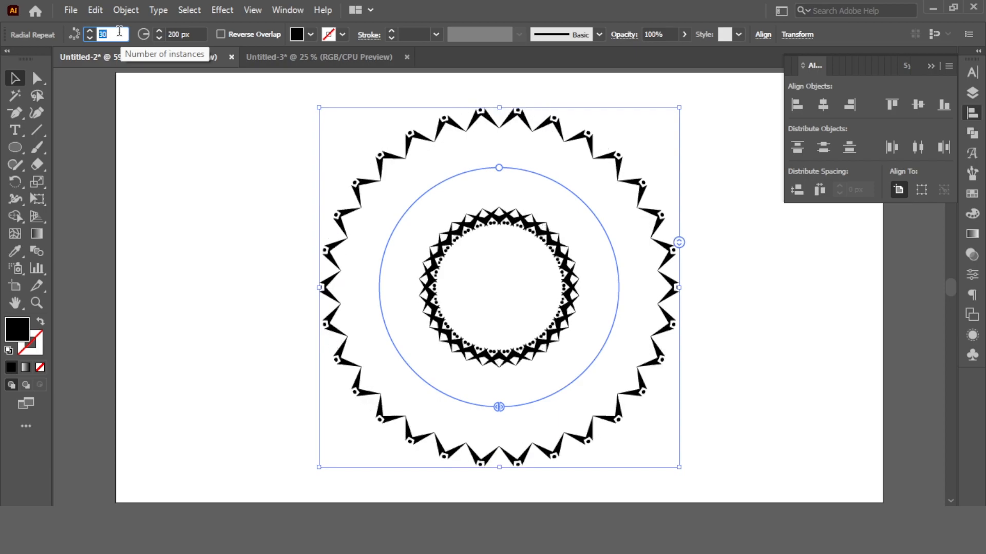
pyautogui.write('20')
pyautogui.press('Return')
pyautogui.write('10')
pyautogui.press('Return')
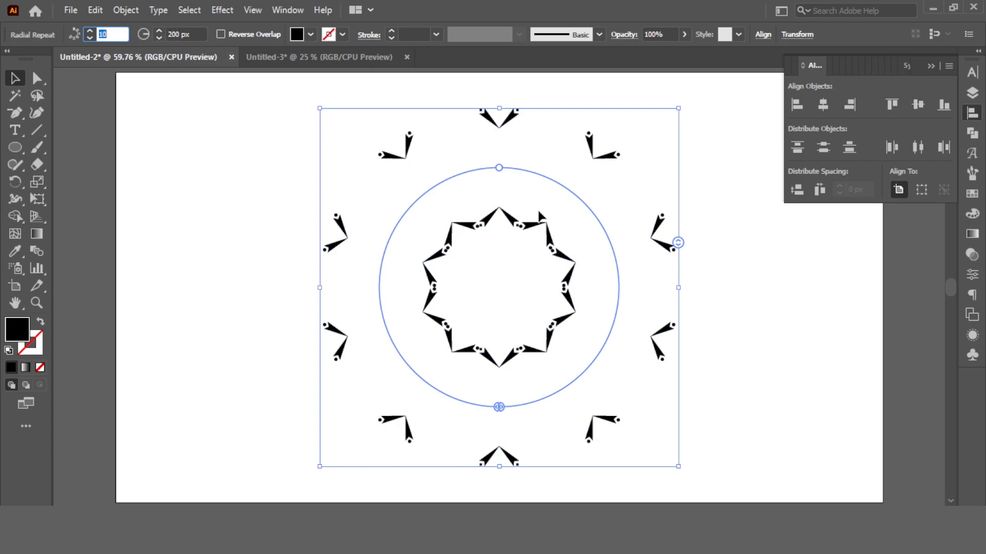
# Rotate the source V pair inside the radial repeat so all copies tilt.
pyautogui.doubleClick(514, 122)
pyautogui.moveTo(527, 104); pyautogui.dragTo(563, 157)
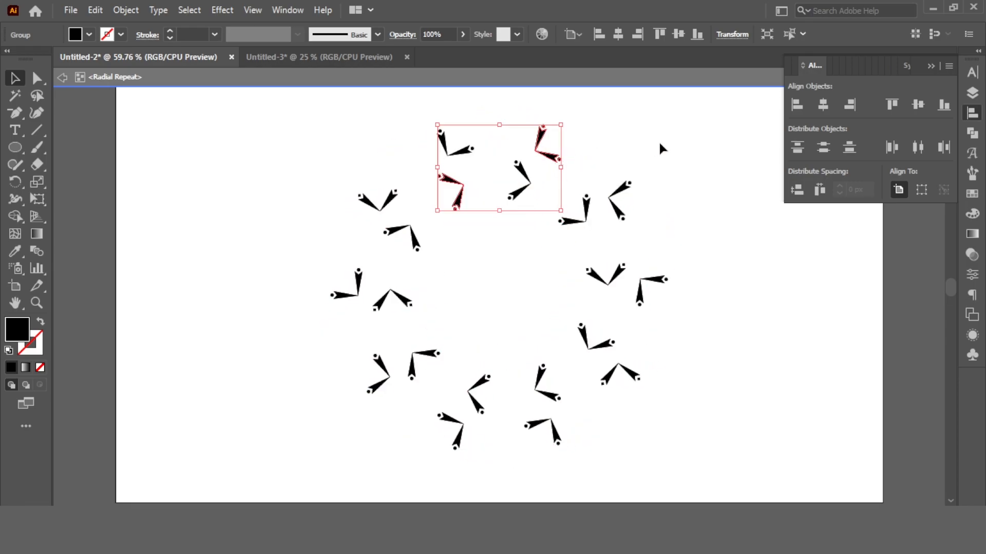
pyautogui.moveTo(568, 119); pyautogui.dragTo(529, 95)
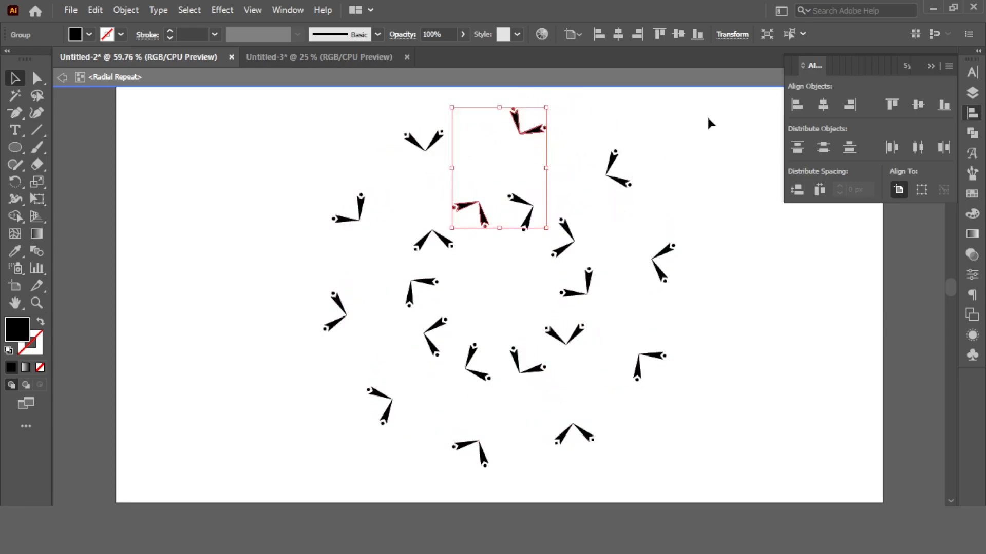
pyautogui.doubleClick(686, 132)
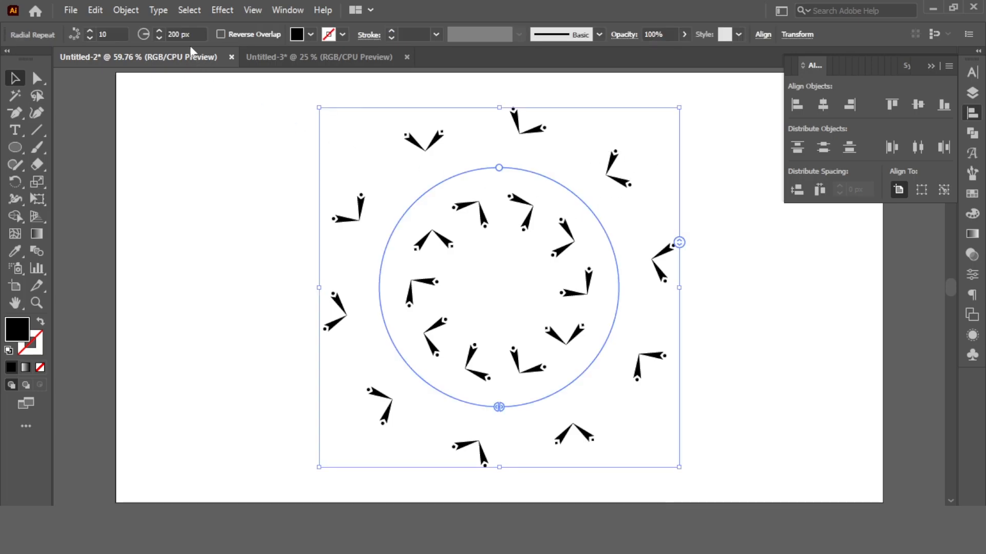
# Set the radial repeat to 60 instances with a radius of 250 px.
pyautogui.scroll(20, 119, 34)
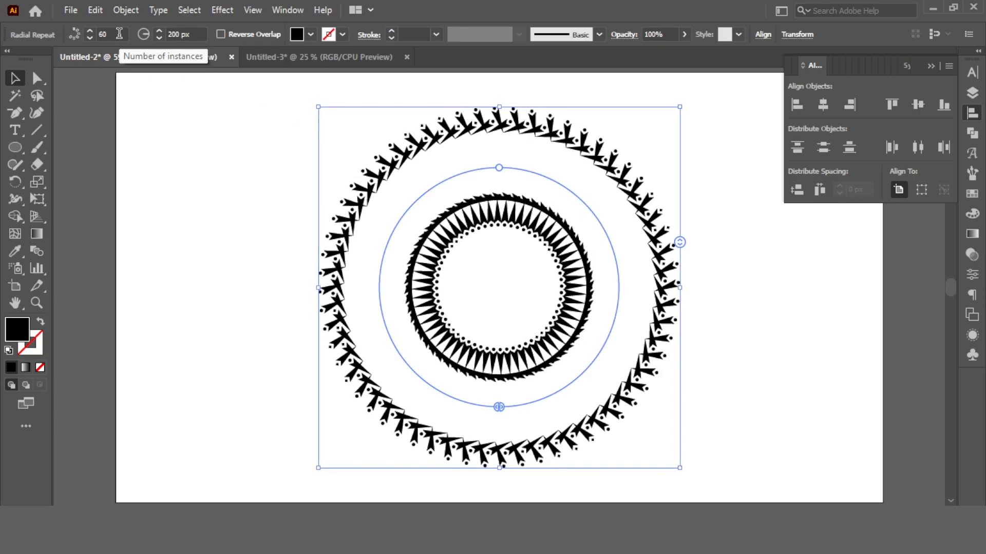
pyautogui.scroll(20, 195, 34)
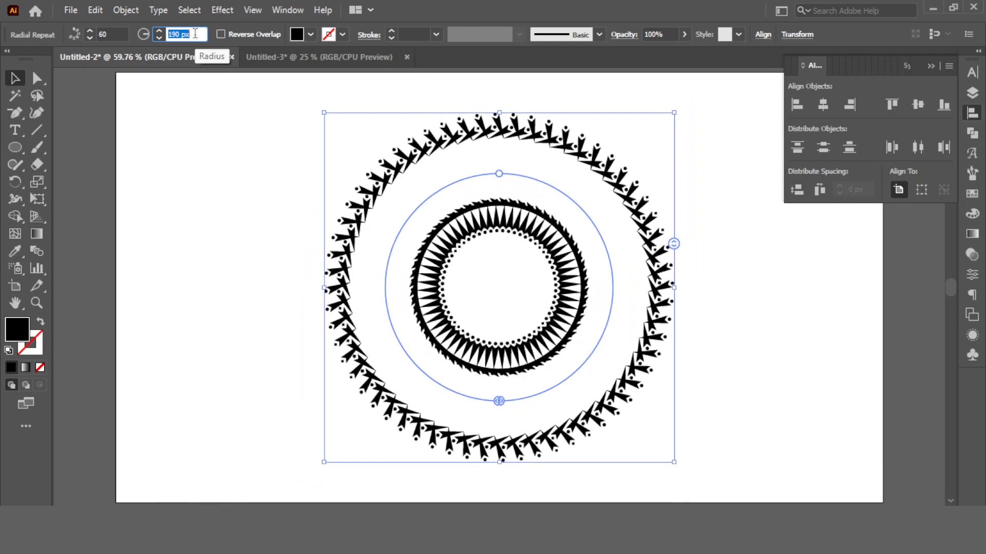
pyautogui.scroll(20, 195, 34)
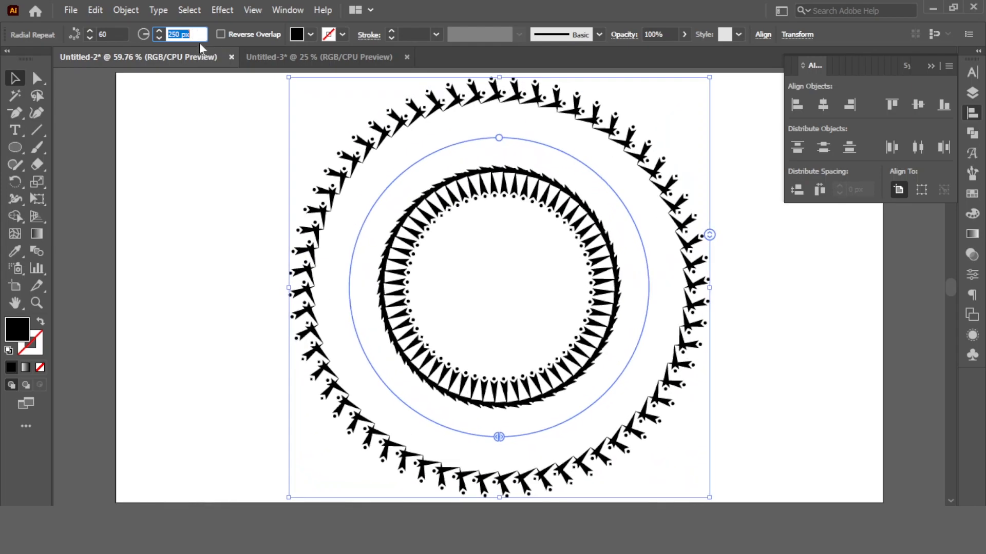
pyautogui.click(503, 268)
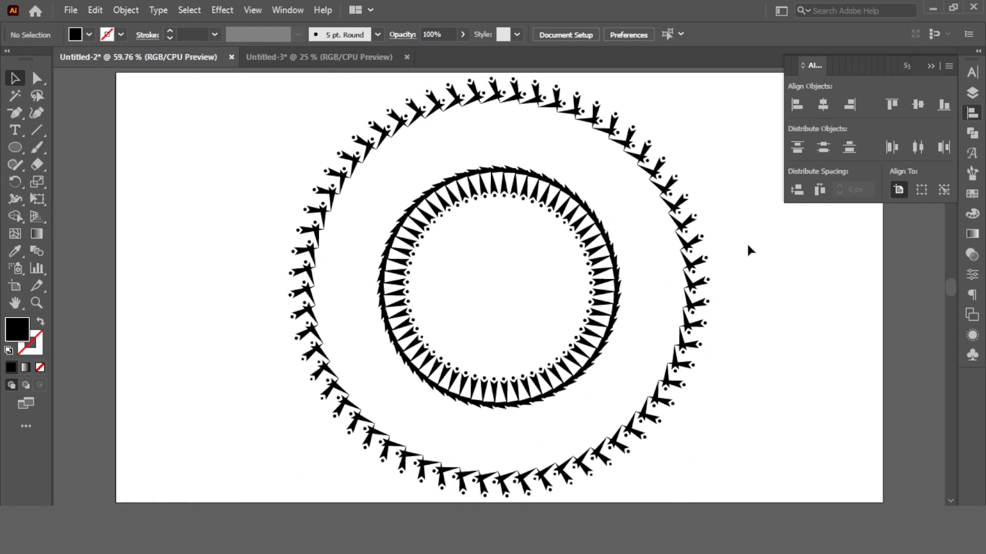
pyautogui.moveTo(743, 244); pyautogui.dragTo(479, 322)
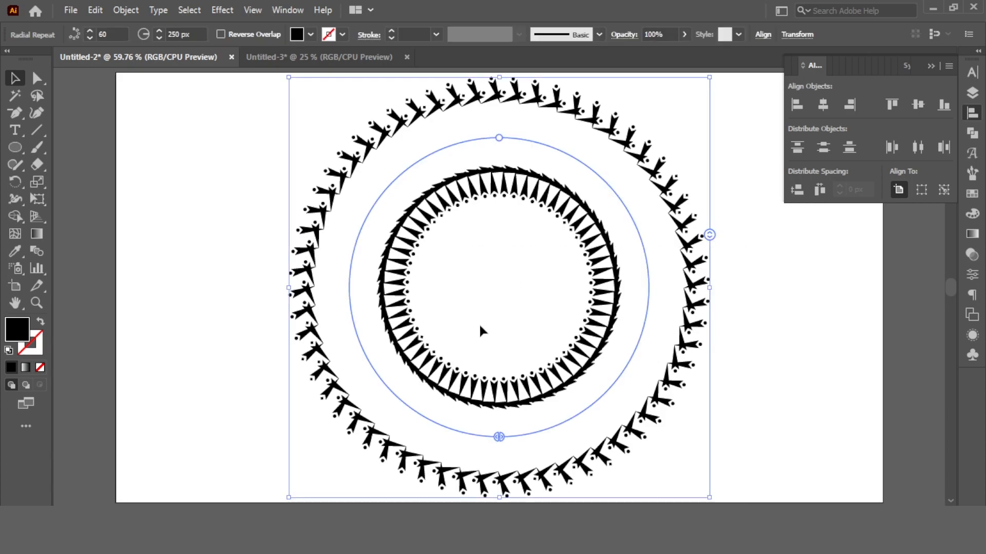
pyautogui.click(564, 298)
pyautogui.hotkey('ctrl', 'z')
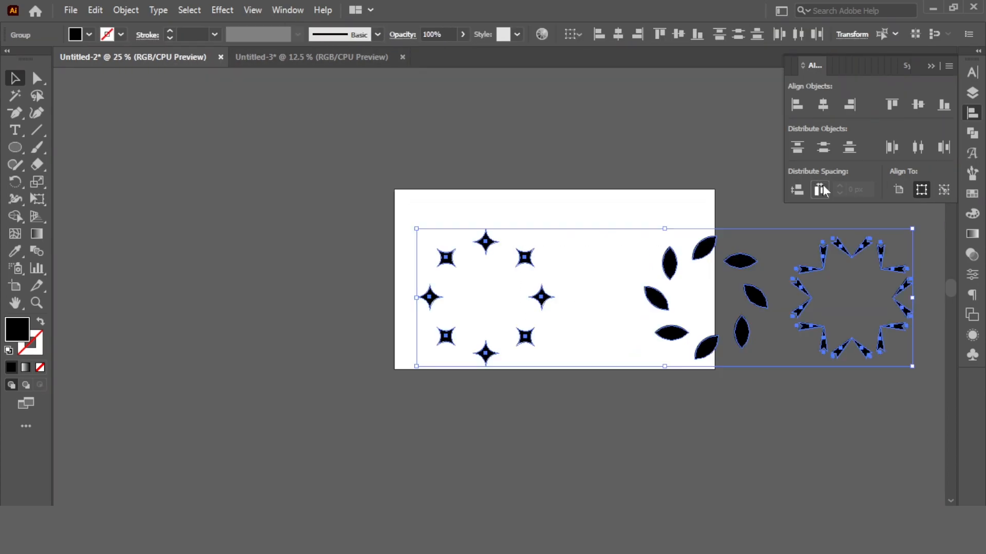
# Scale down the three patterns, move them onto the artboard and align their vertical centres.
pyautogui.moveTo(912, 230); pyautogui.dragTo(796, 261)
pyautogui.moveTo(748, 301); pyautogui.dragTo(625, 290)
pyautogui.click(613, 130)
pyautogui.hotkey('ctrl', '0')
pyautogui.moveTo(613, 129); pyautogui.dragTo(253, 343)
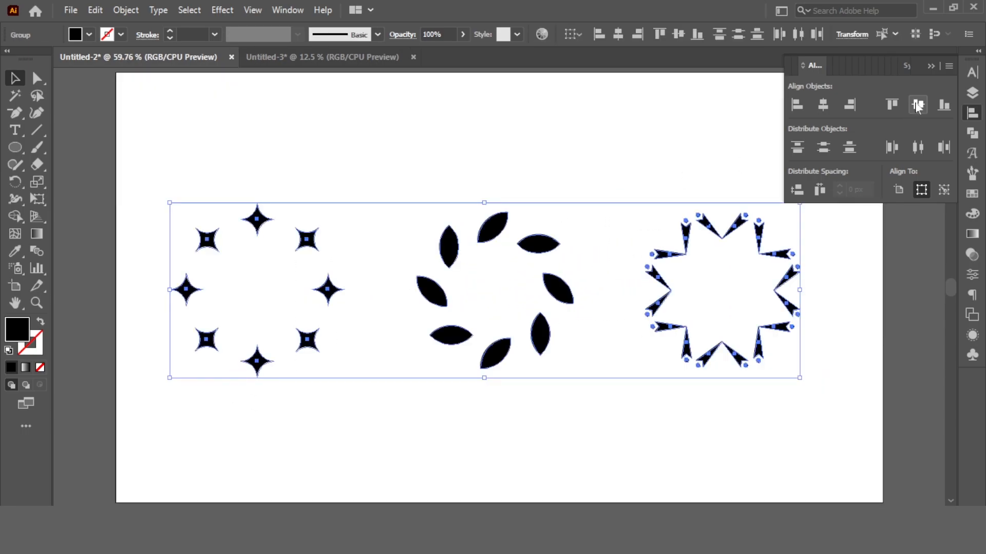
pyautogui.click(700, 170)
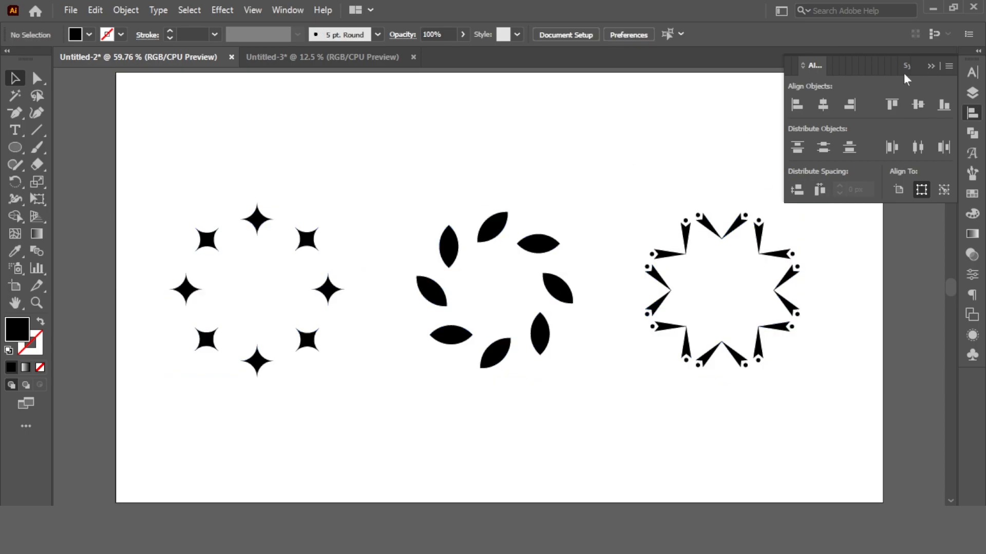
pyautogui.click(934, 65)
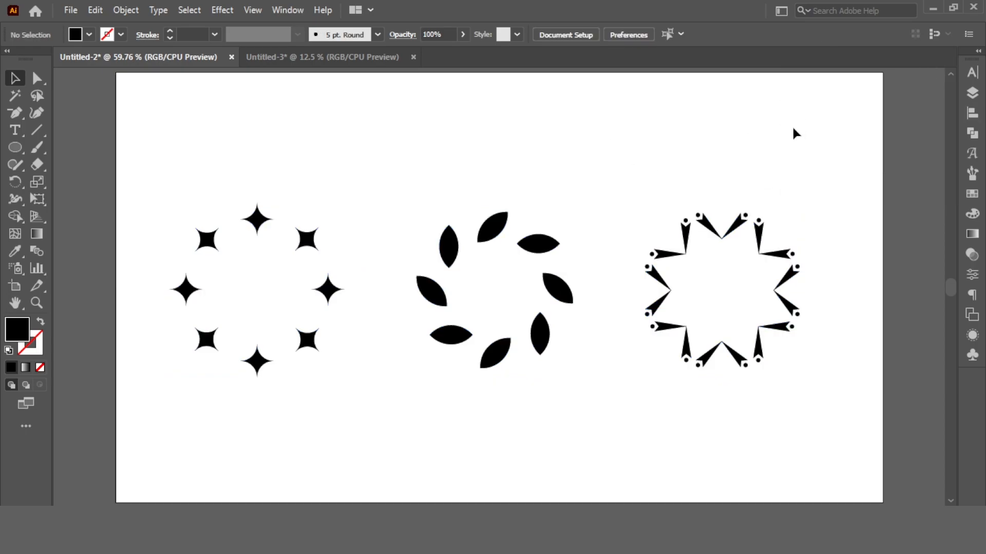